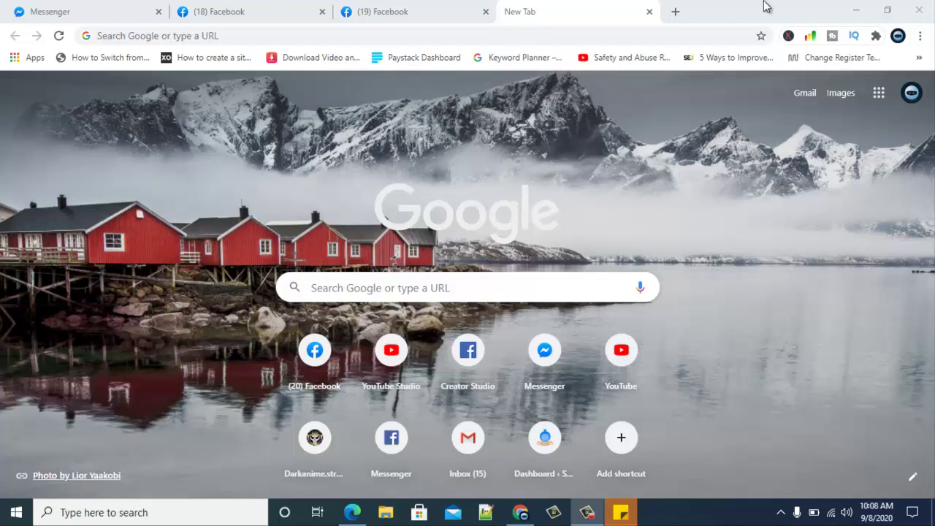
- Search Google for 'bit', open bitmoji.com and follow its footer 'Bitmoji for Chrome' link
left_click(615, 38)
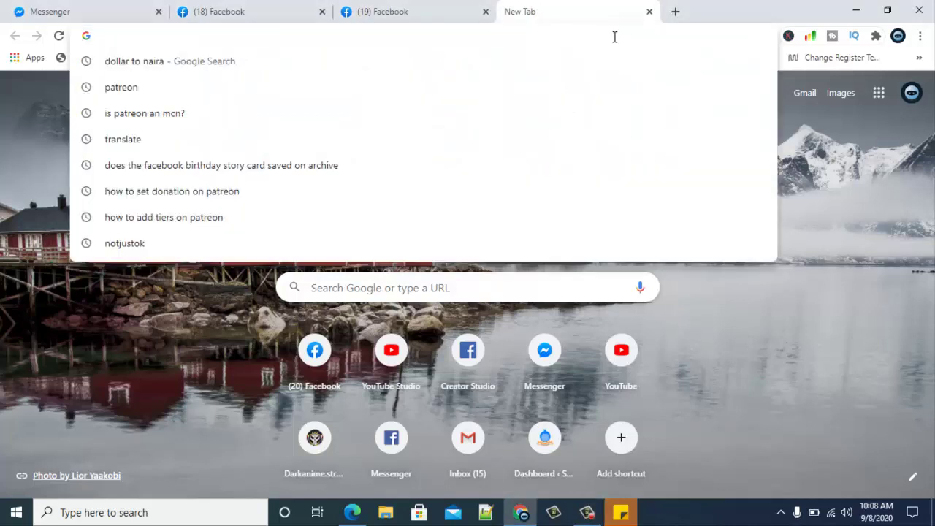
type("bitmoji")
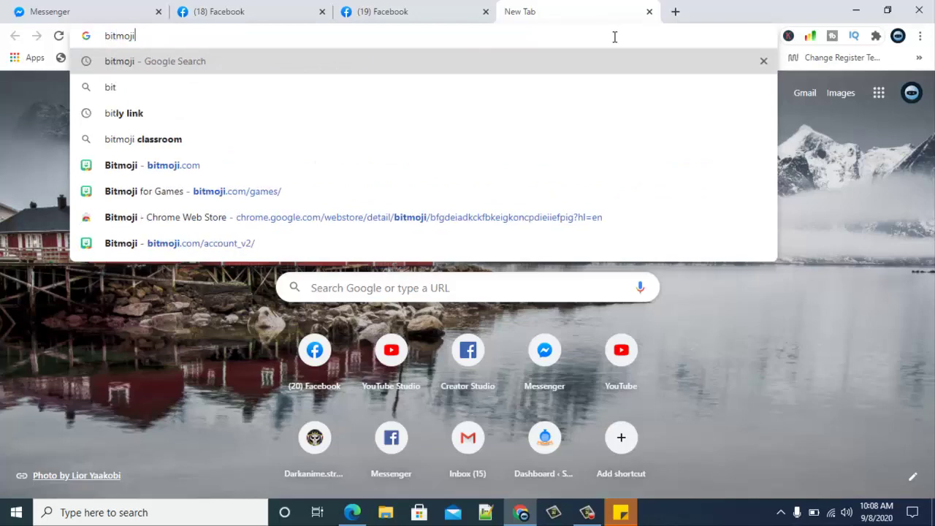
key("Return")
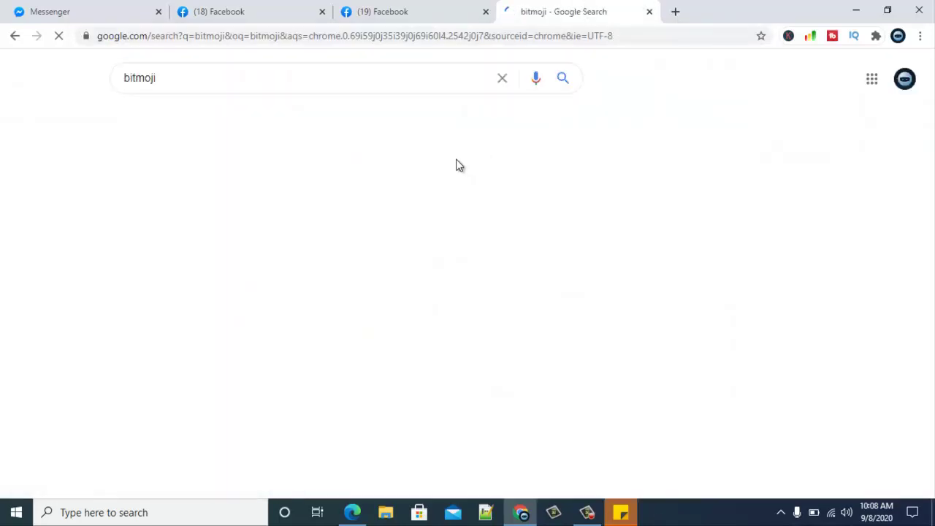
left_click(148, 196)
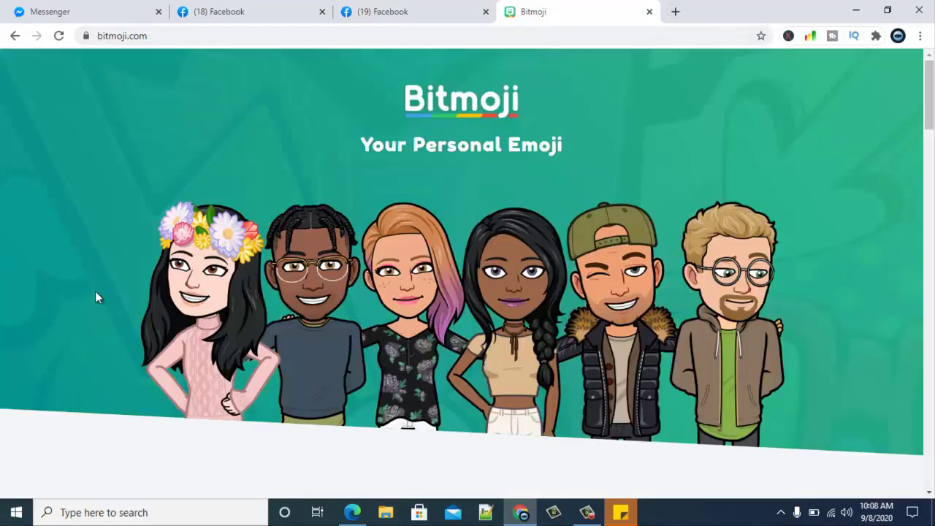
left_click_drag(932, 115, 922, 517)
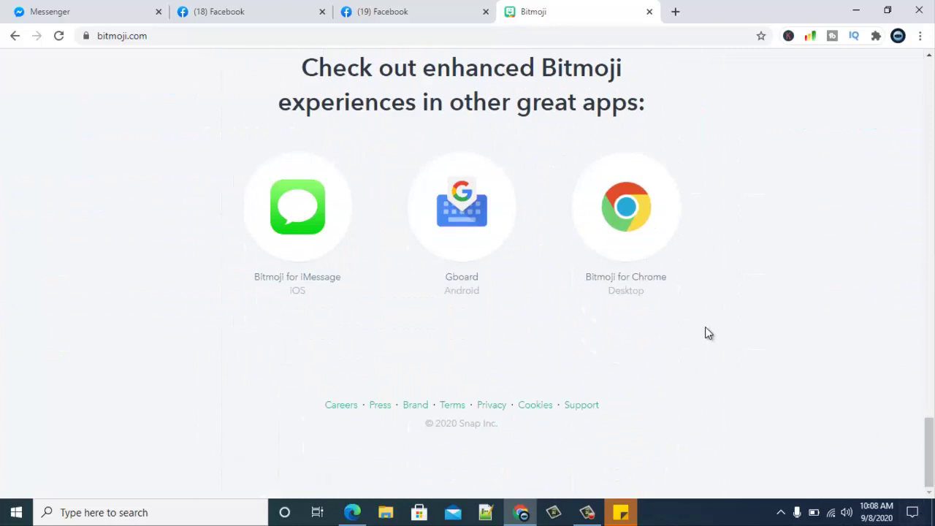
left_click(617, 283)
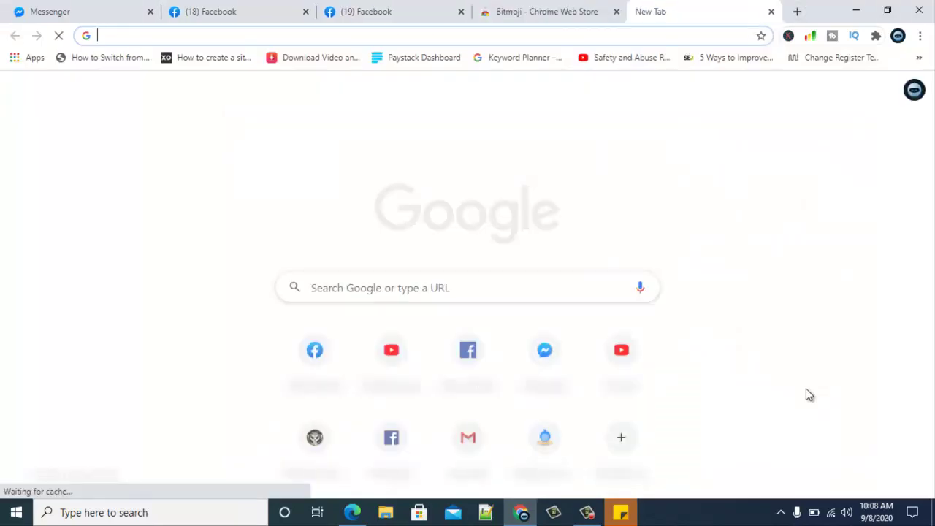
- Search Google for 'chrome store' after an initial 'chromne' search
type("chromne")
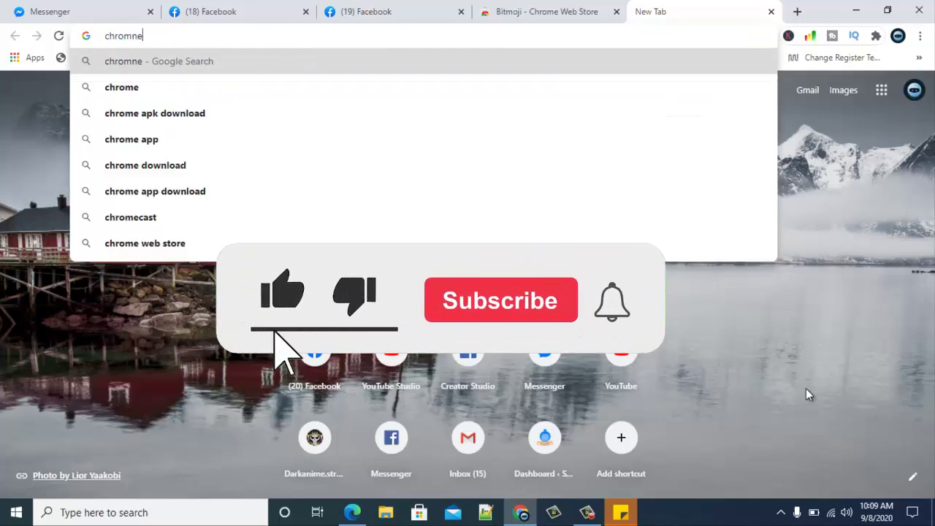
key("Return")
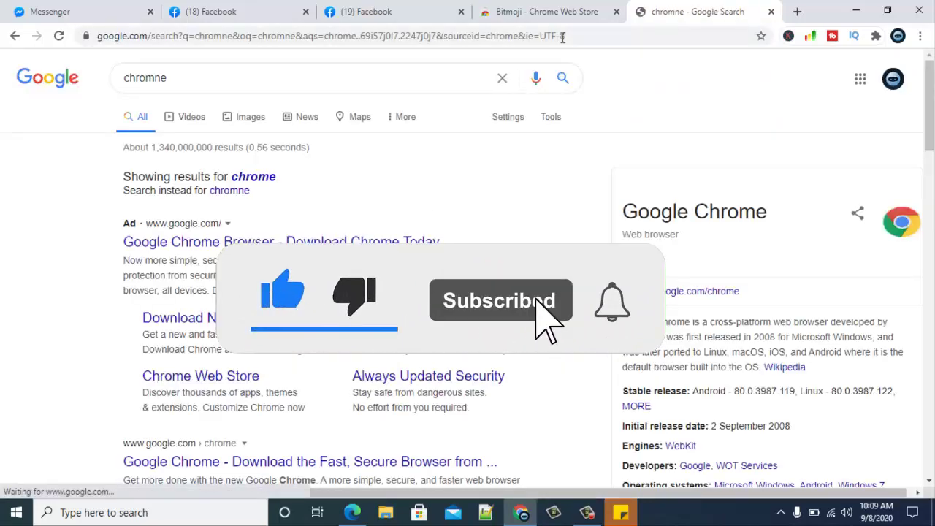
left_click(628, 39)
type("chr")
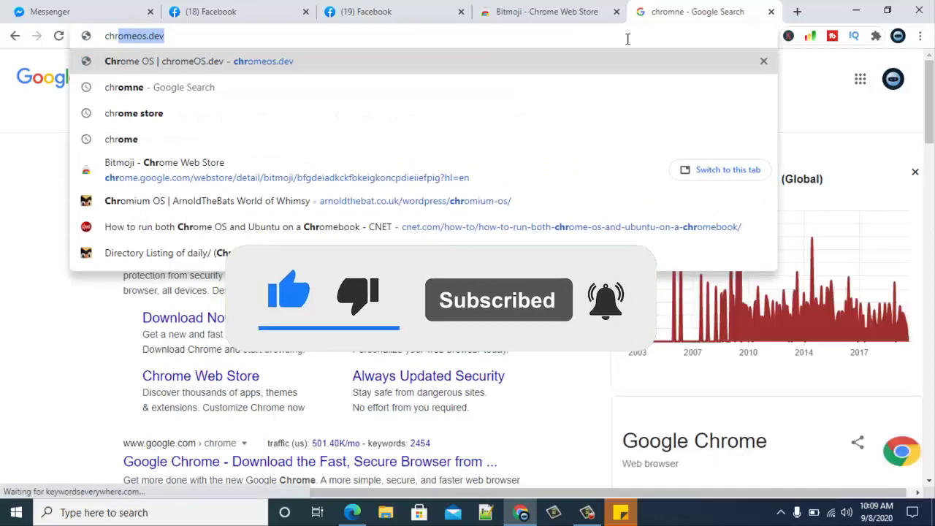
type("oe")
key("BackSpace")
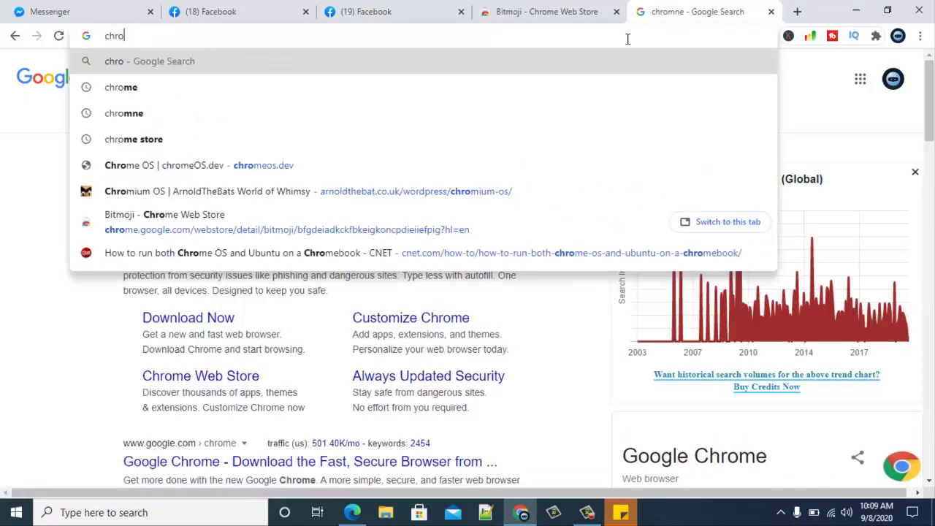
type("me ")
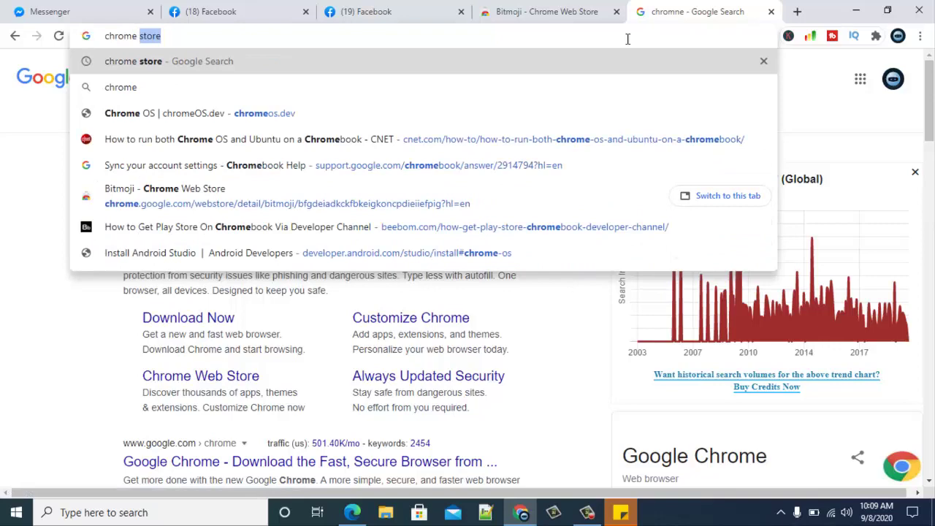
type("store")
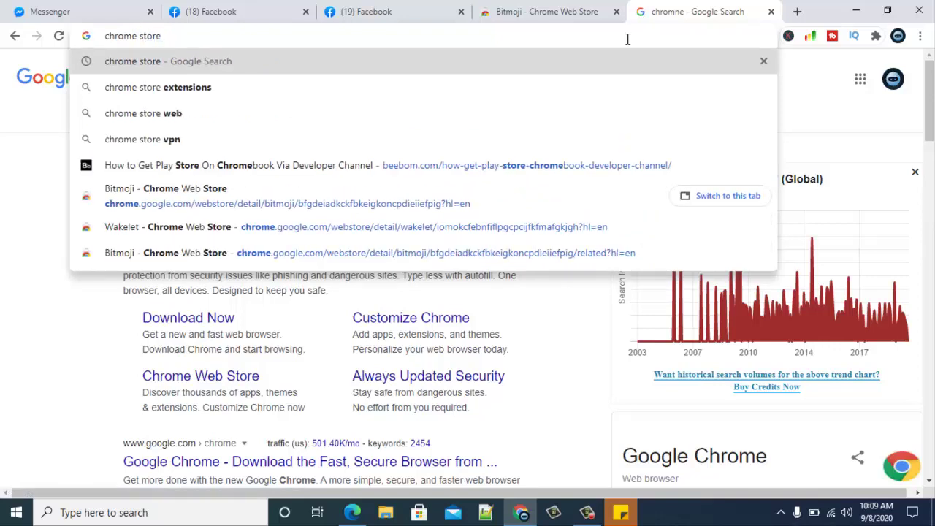
key("Return")
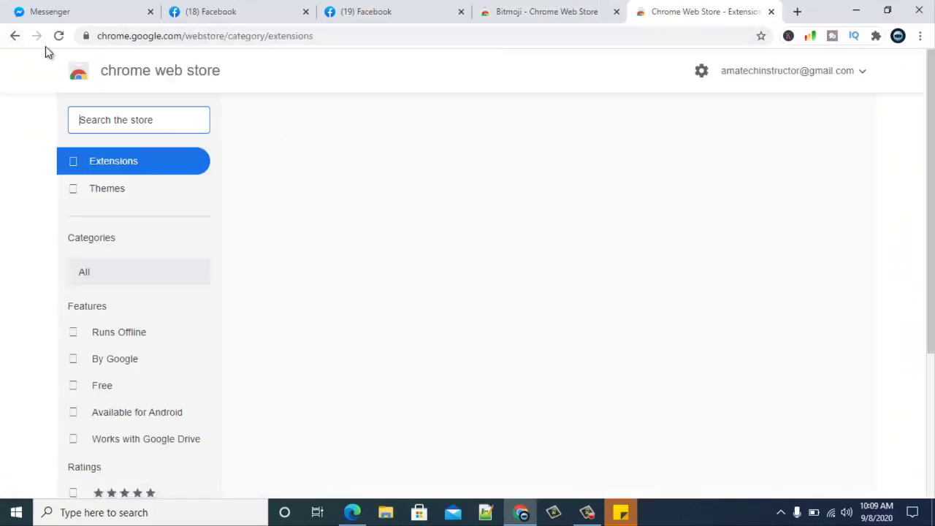
- Search the Chrome Web Store for 'bitmoji'
type("n")
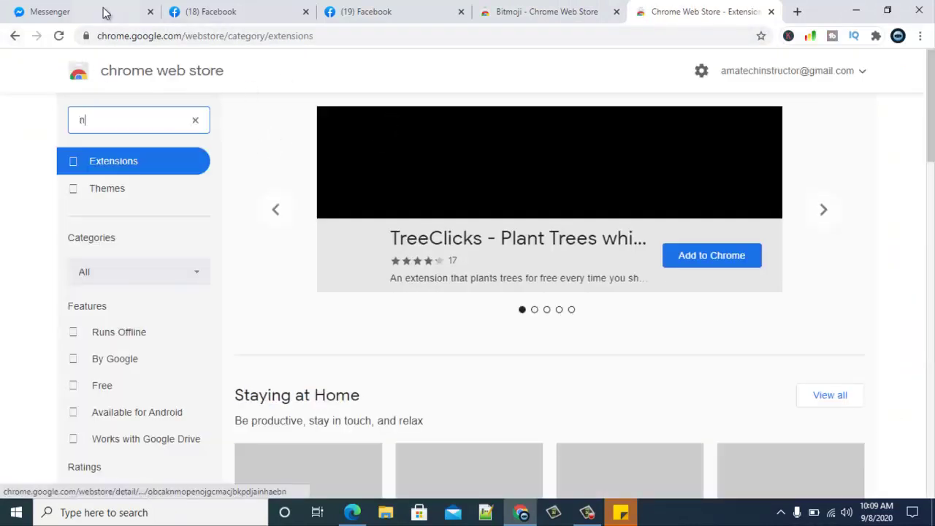
left_click_drag(109, 119, 69, 130)
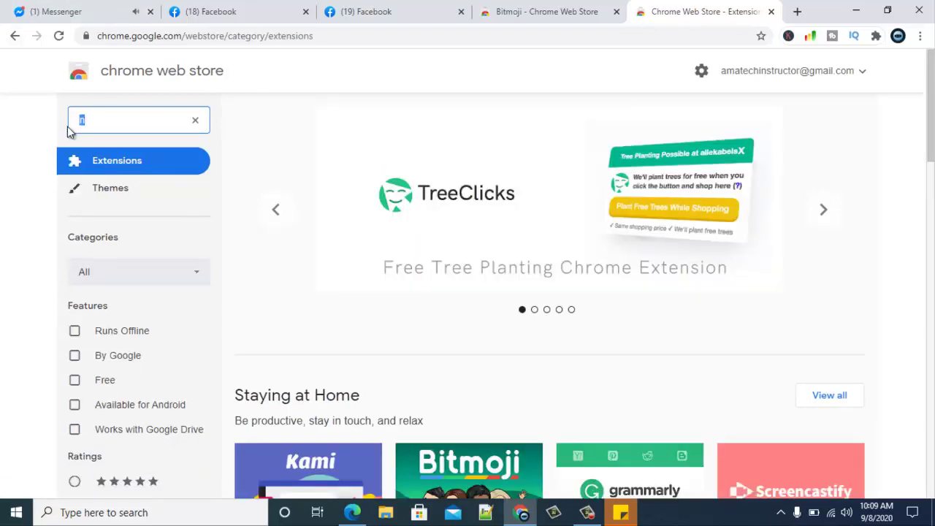
type("bit")
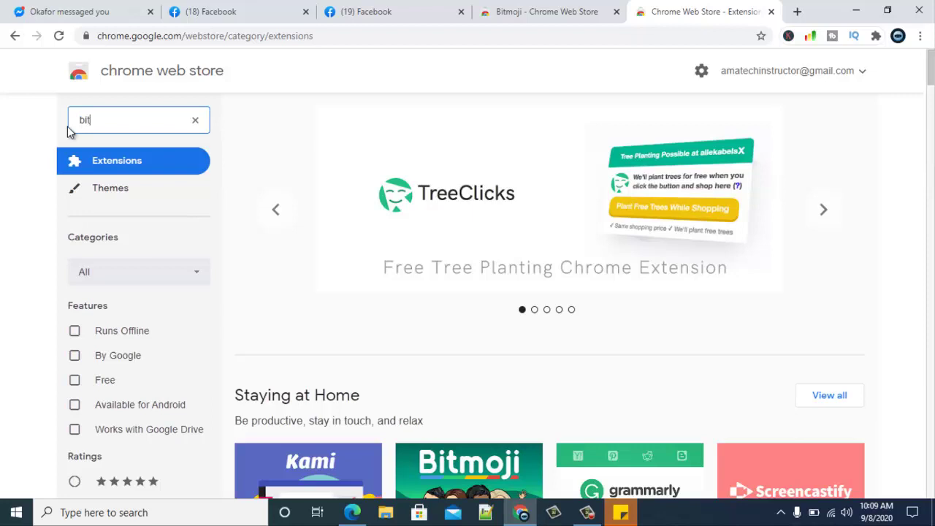
type("moji")
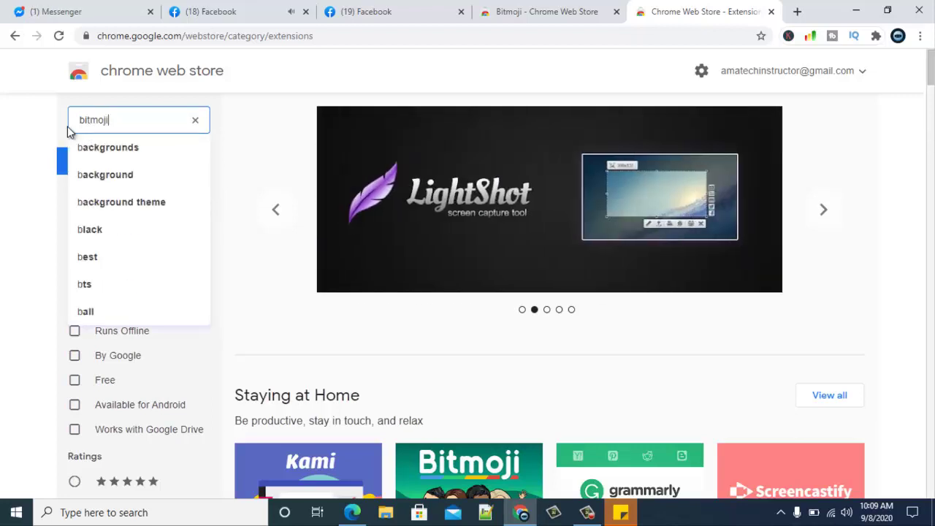
key("Return")
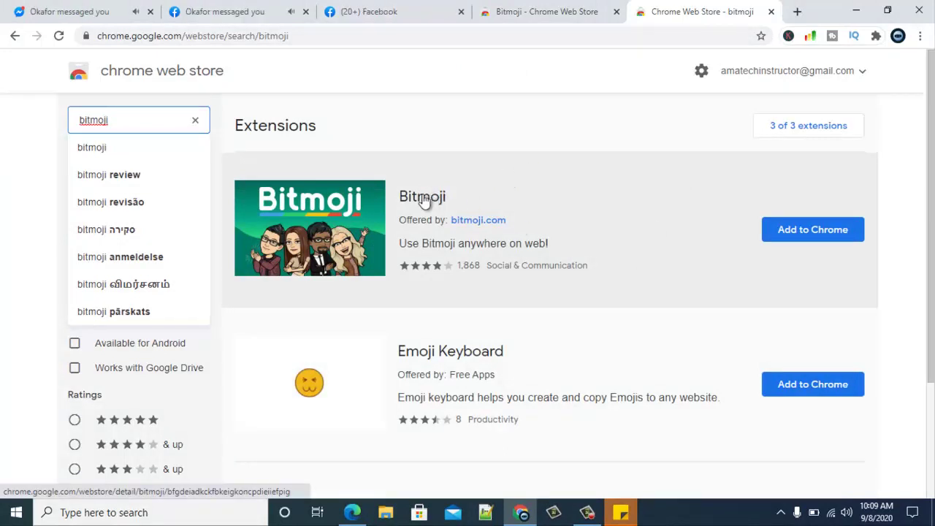
- Add the Bitmoji extension to Chrome, then reopen its detail page from the search results
left_click(847, 243)
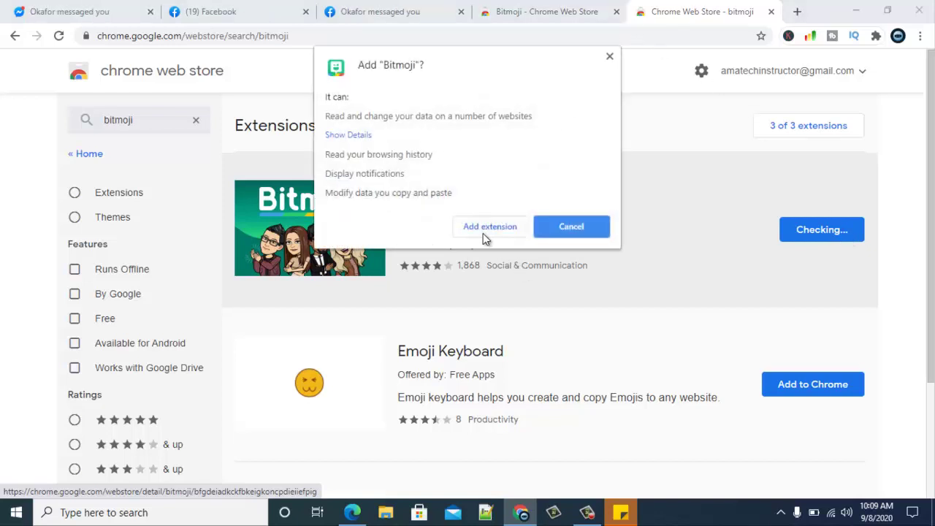
left_click(483, 232)
left_click(511, 12)
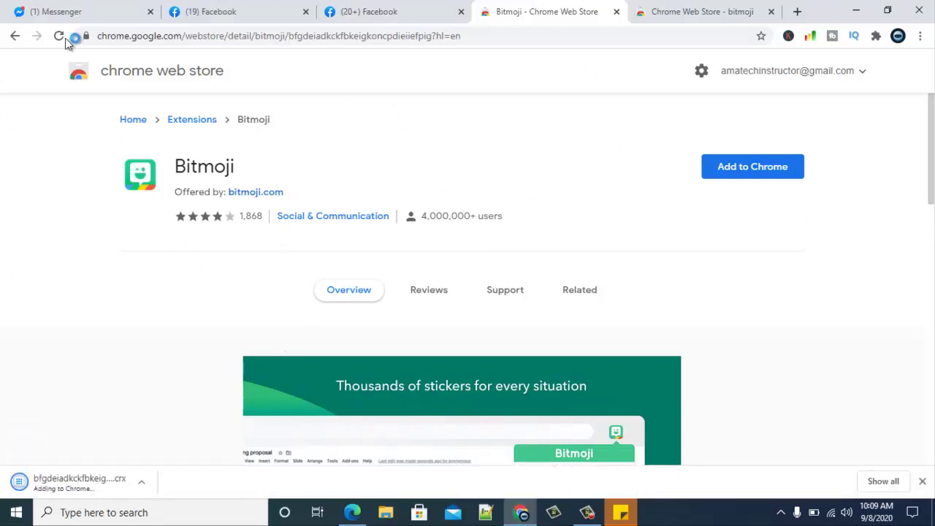
left_click(731, 10)
left_click(343, 243)
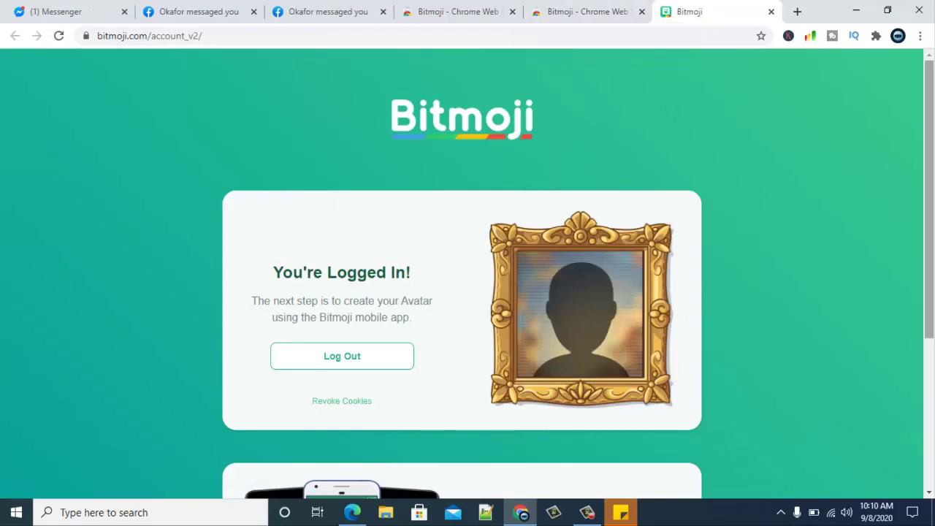
- Scroll through the bitmoji.com account_v2 page's Gmail and Chrome usage cards
scroll(932, 212, "down", 2)
scroll(932, 212, "down", 2)
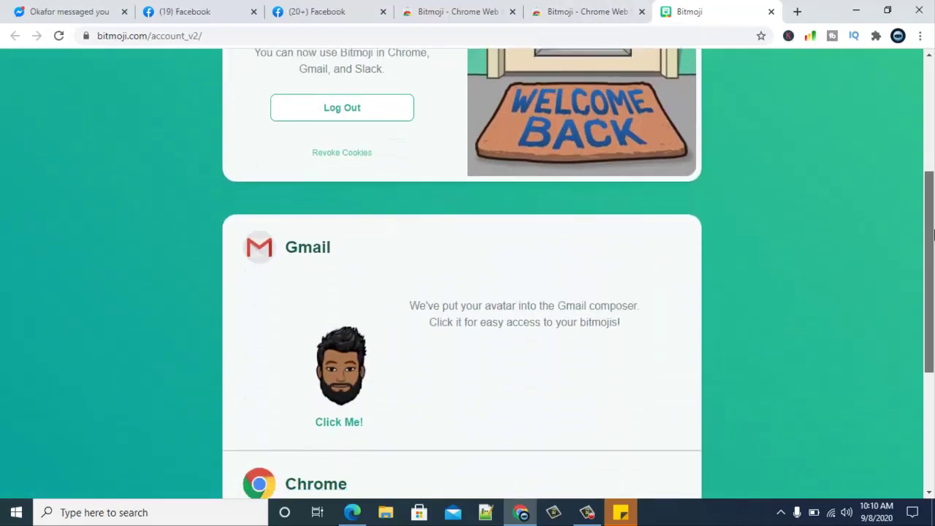
scroll(838, 192, "up", 2)
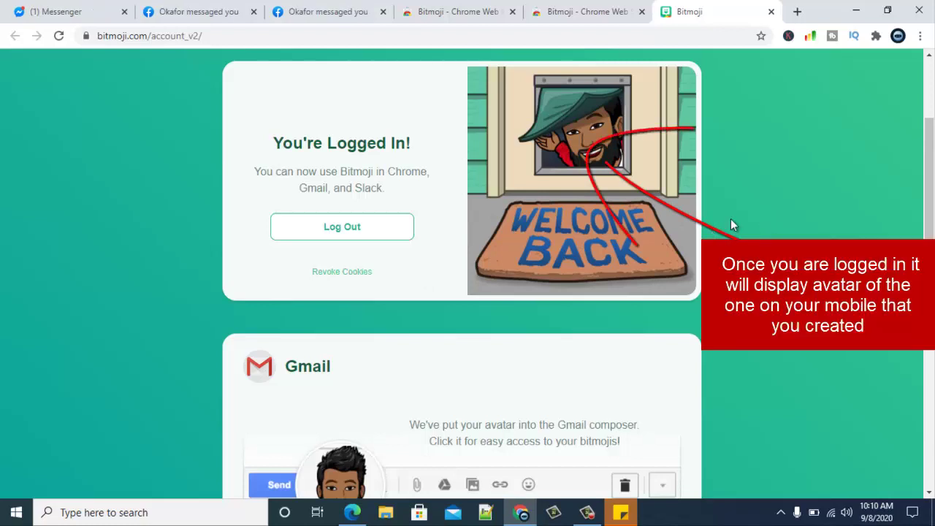
left_click_drag(926, 154, 924, 212)
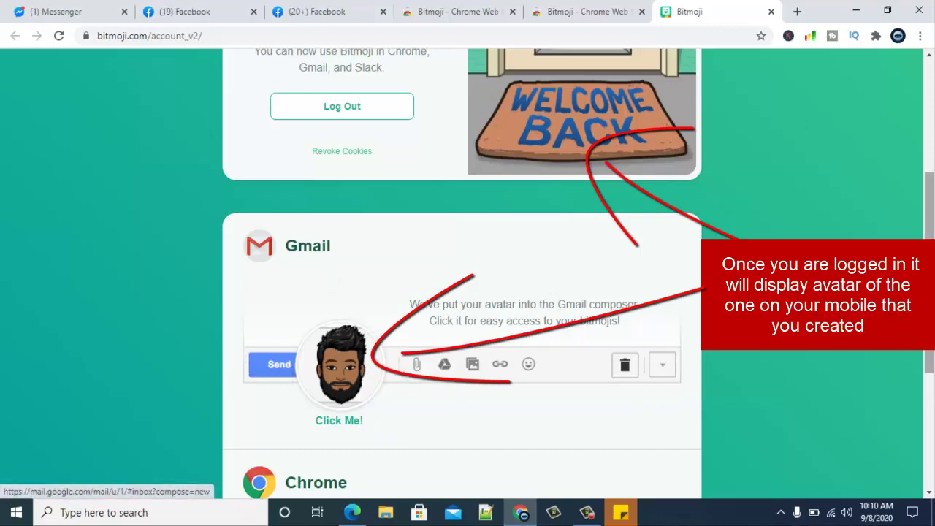
scroll(902, 387, "down", 2)
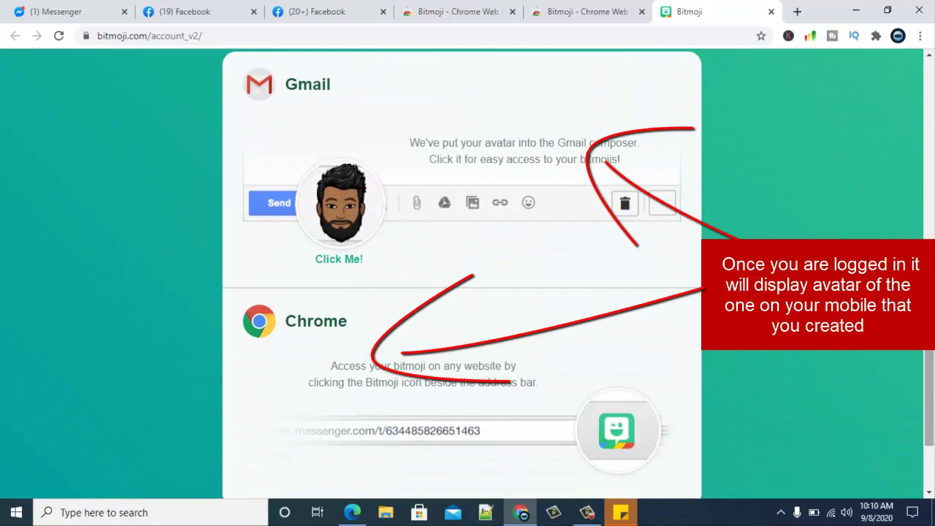
scroll(683, 423, "down", 2)
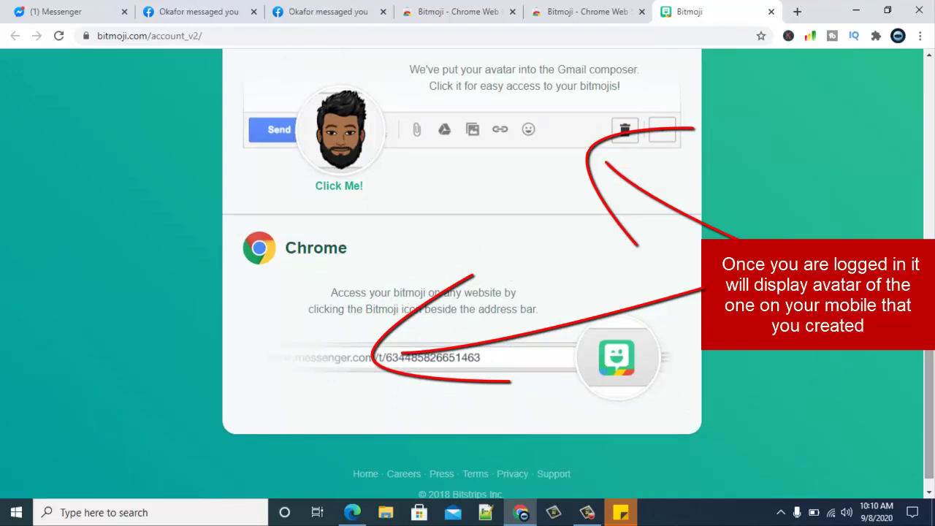
scroll(933, 406, "up", 1)
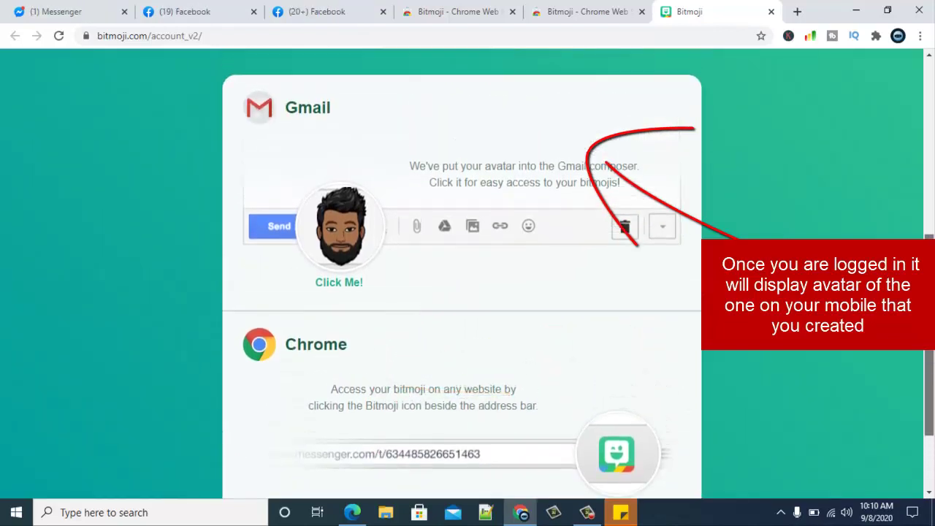
mouse_move(596, 521)
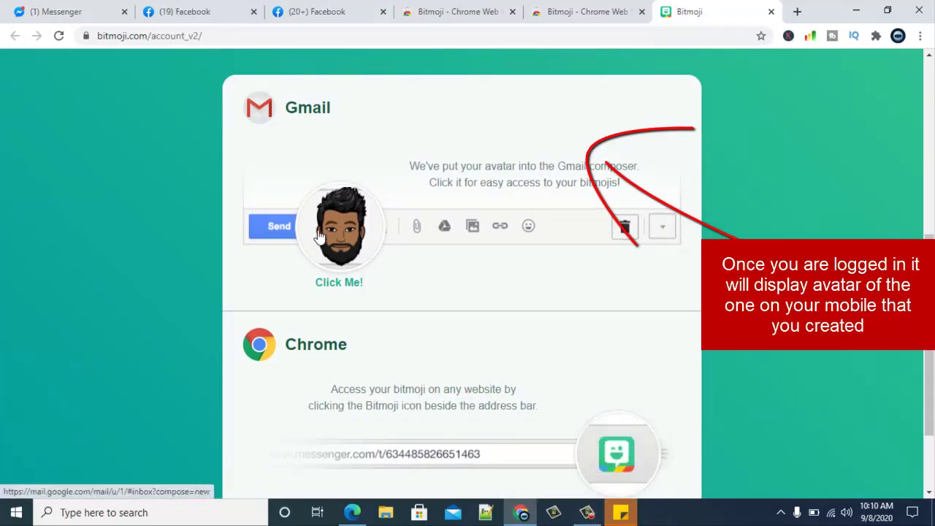
left_click(586, 512)
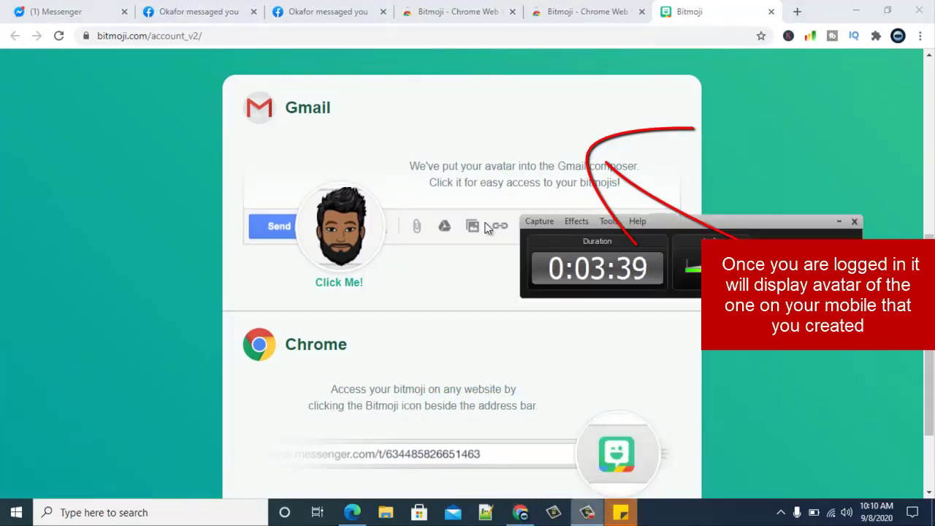
left_click(753, 406)
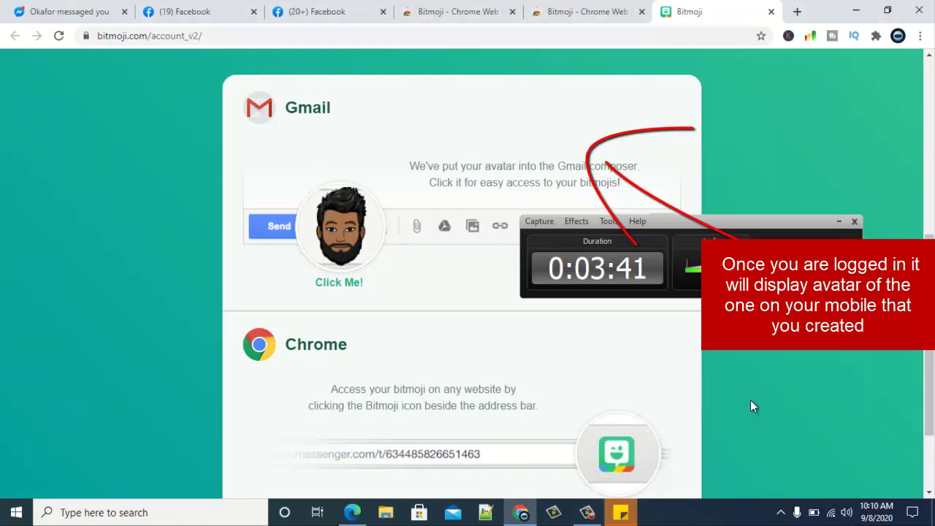
left_click(839, 221)
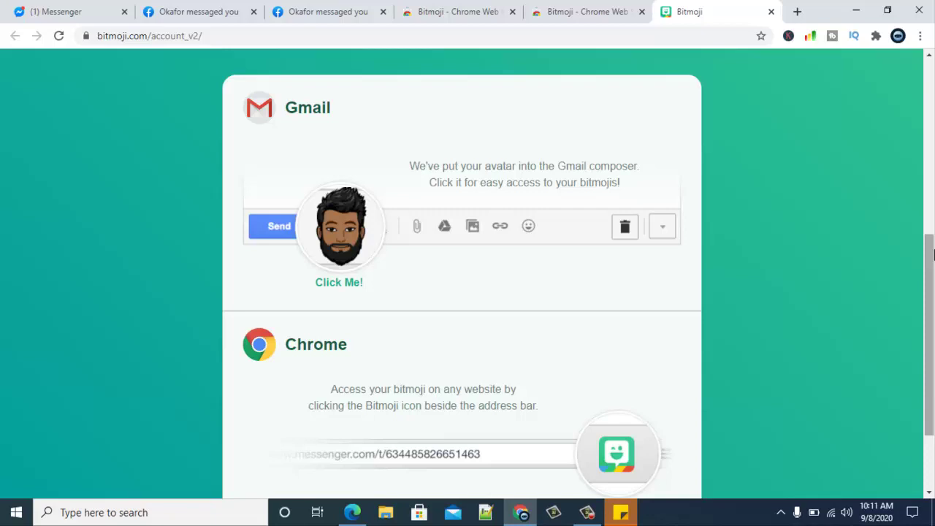
left_click_drag(929, 239, 931, 336)
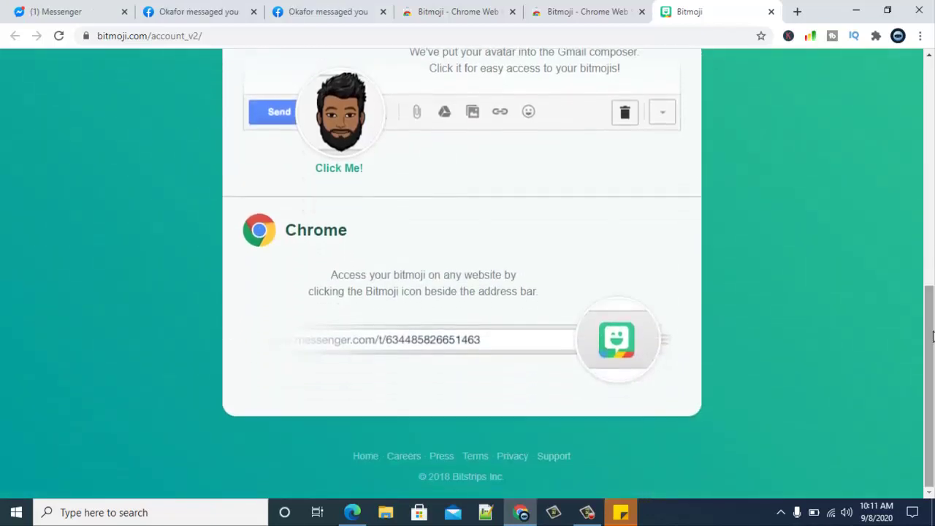
- Reload the bitmoji.com account page, check the Gmail card, and return to the top
left_click(585, 514)
left_click(803, 259)
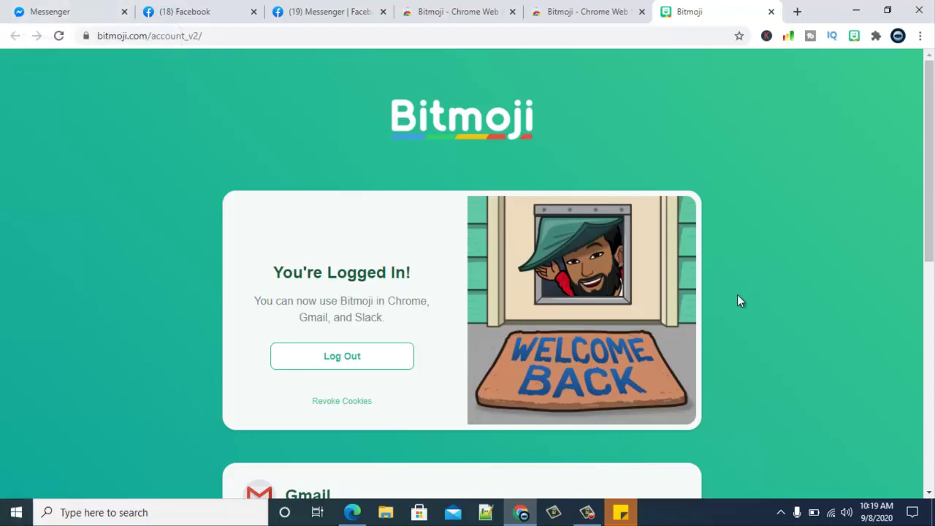
left_click(58, 35)
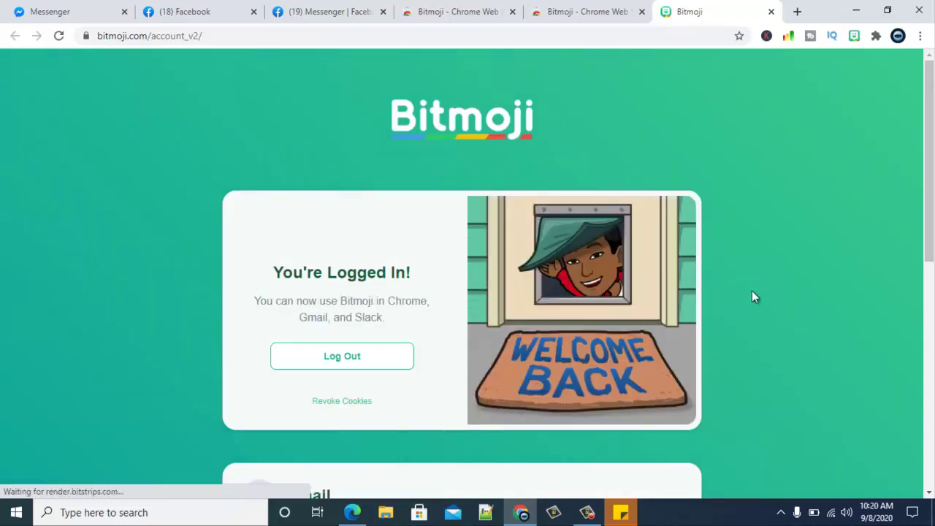
scroll(911, 263, "down", 3)
scroll(877, 307, "down", 4)
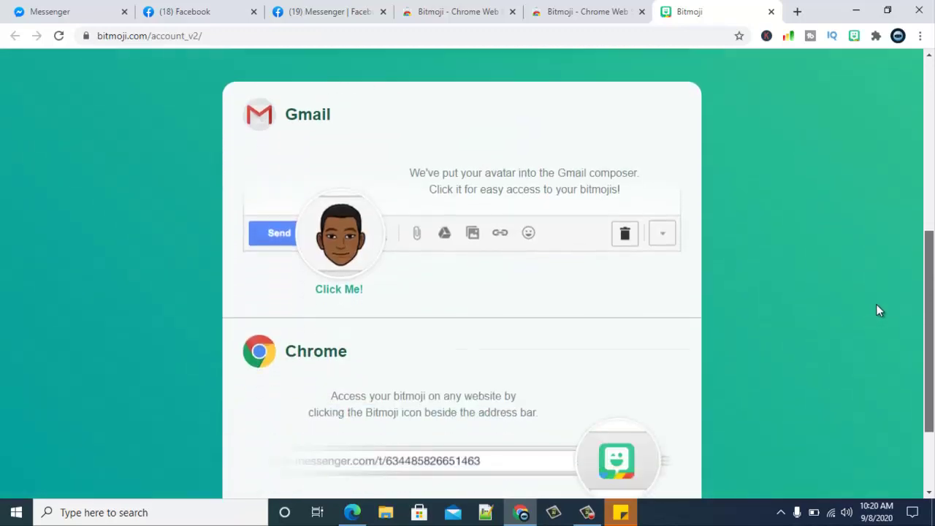
scroll(840, 365, "up", 2)
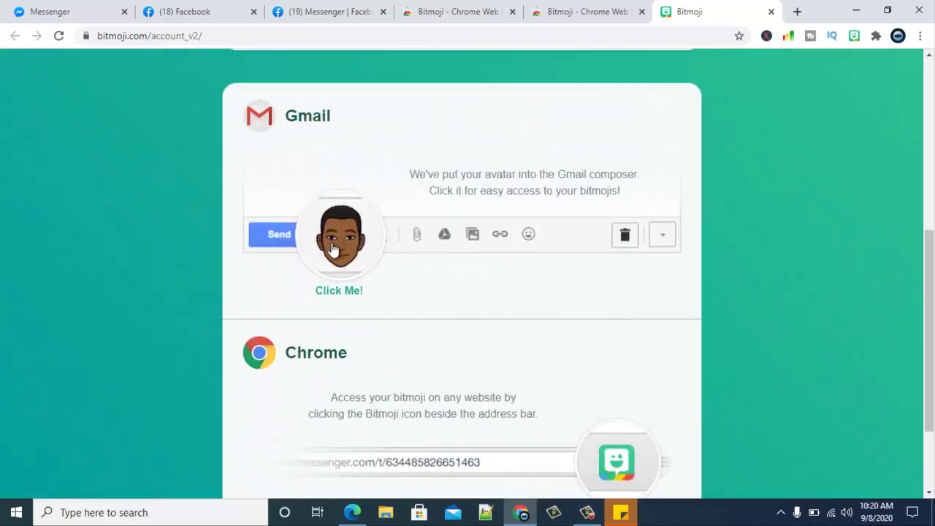
scroll(922, 119, "up", 5)
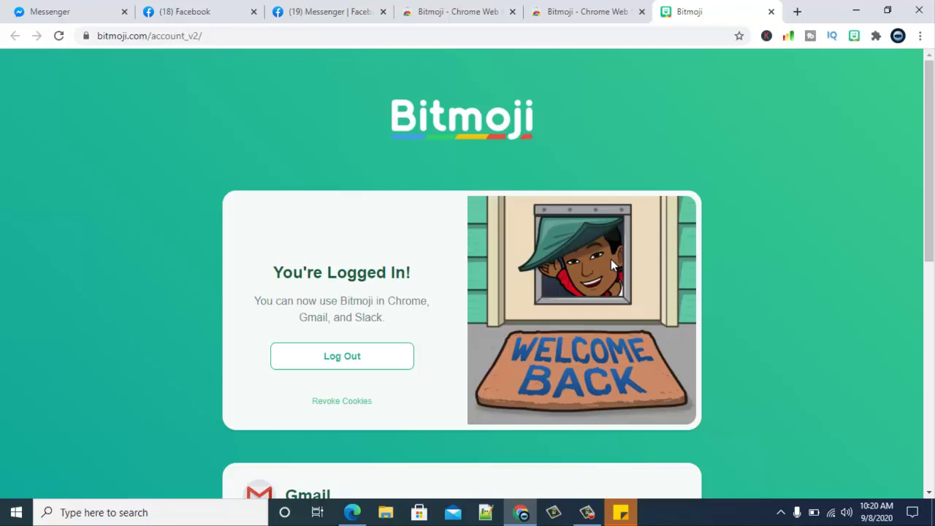
- Go back to the Messenger conversation tab via the Chrome Web Store tab
left_click(613, 9)
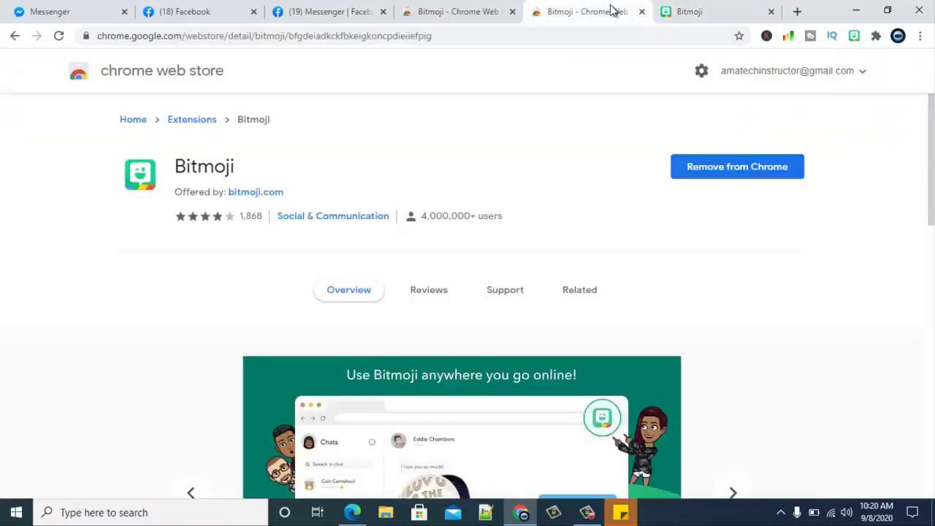
left_click(318, 11)
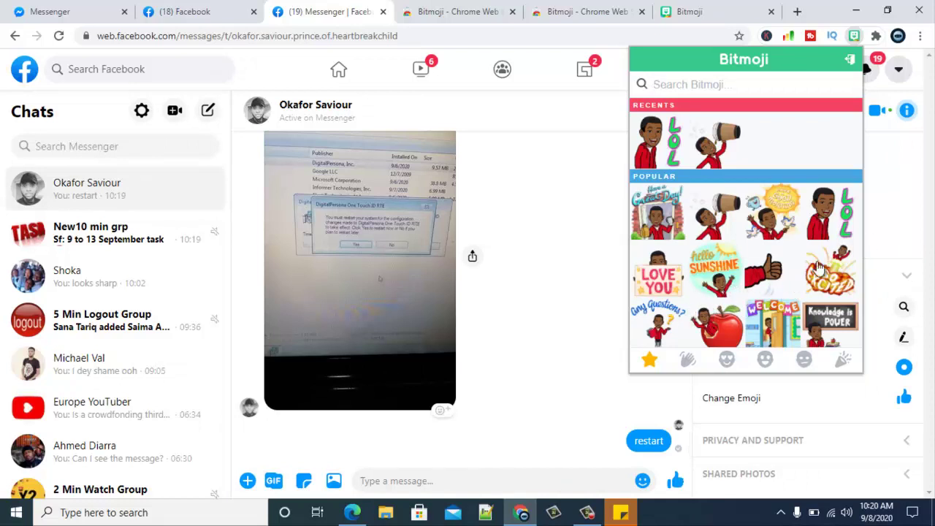
- Send the thumbs-up Bitmoji with its link text removed, then try adding the LOL sticker
left_click_drag(768, 270, 406, 482)
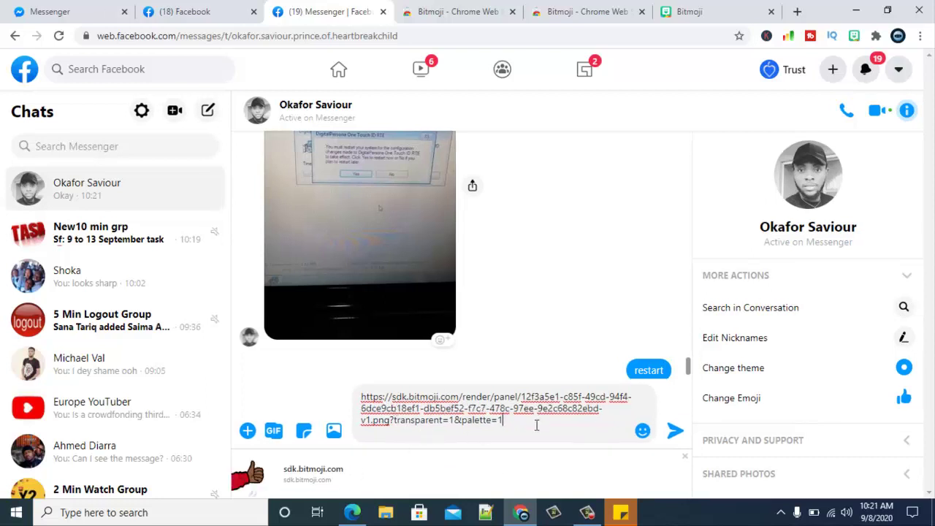
left_click_drag(537, 426, 385, 395)
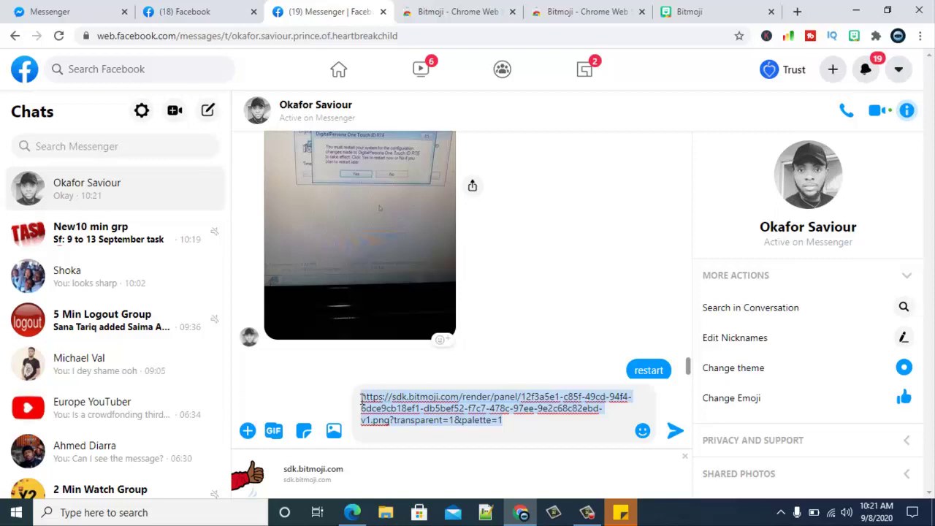
key("BackSpace")
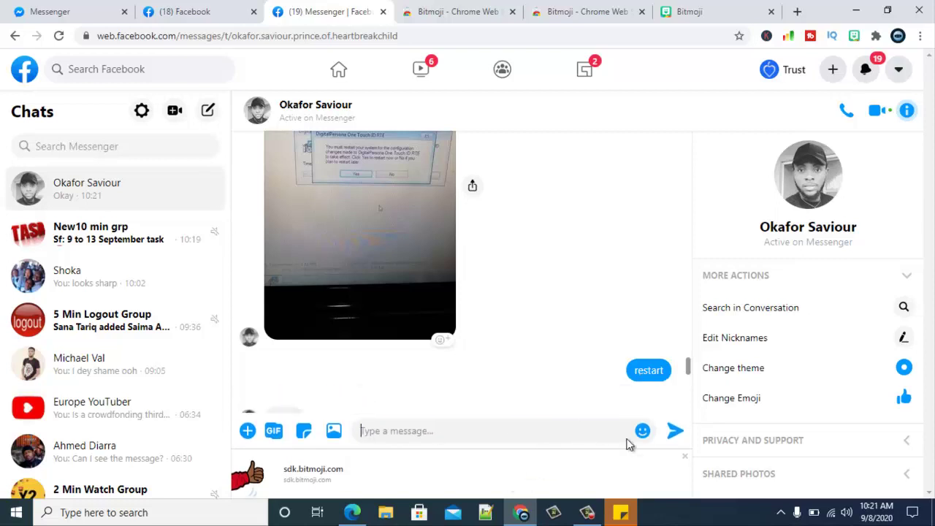
left_click(674, 432)
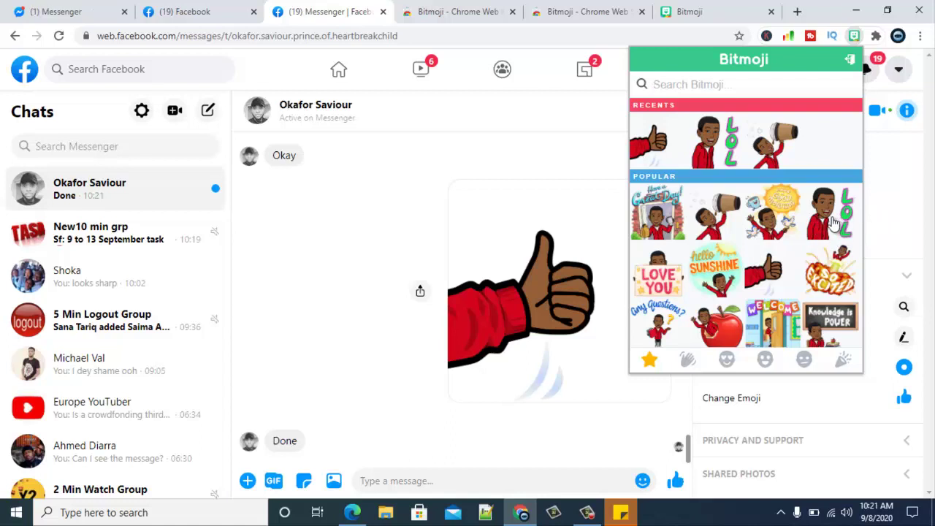
left_click_drag(832, 223, 432, 493)
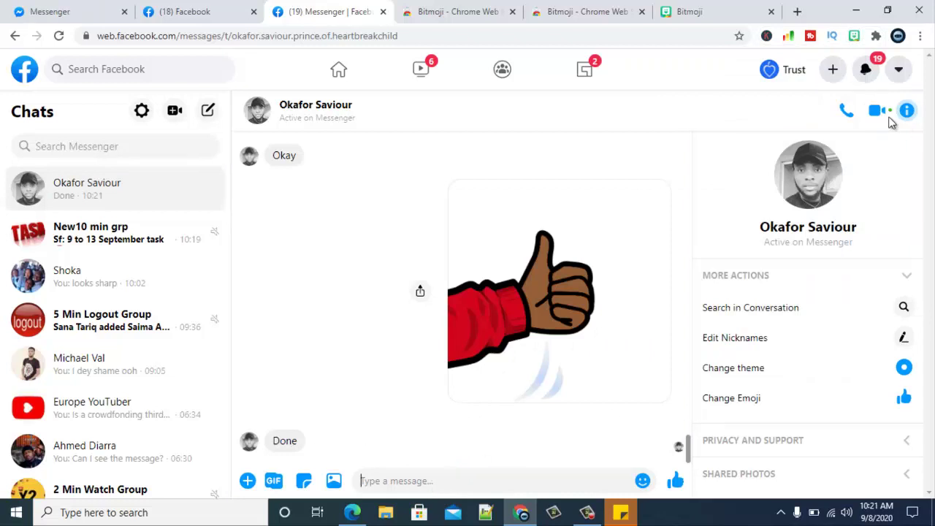
left_click(854, 35)
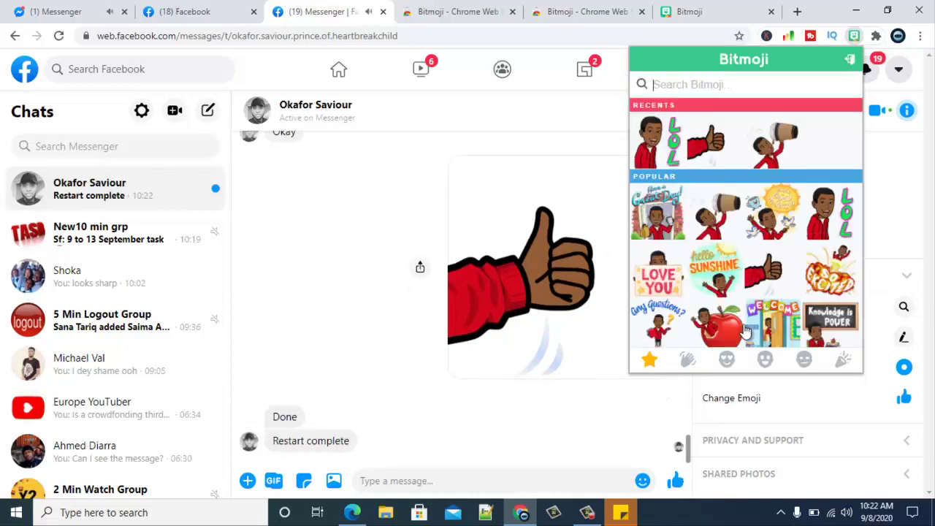
- Drop the red-apple waving Bitmoji into the message, delete its link text, and send it
left_click_drag(735, 331, 402, 485)
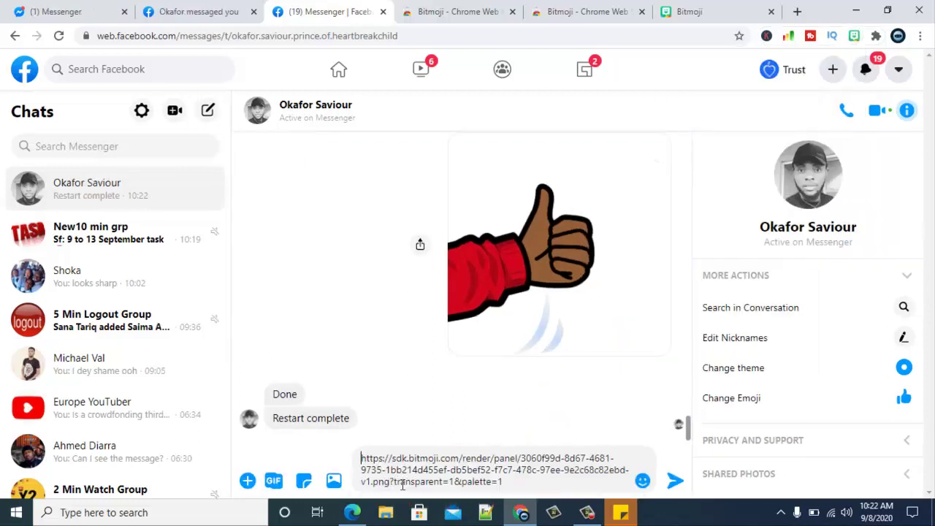
left_click(564, 483)
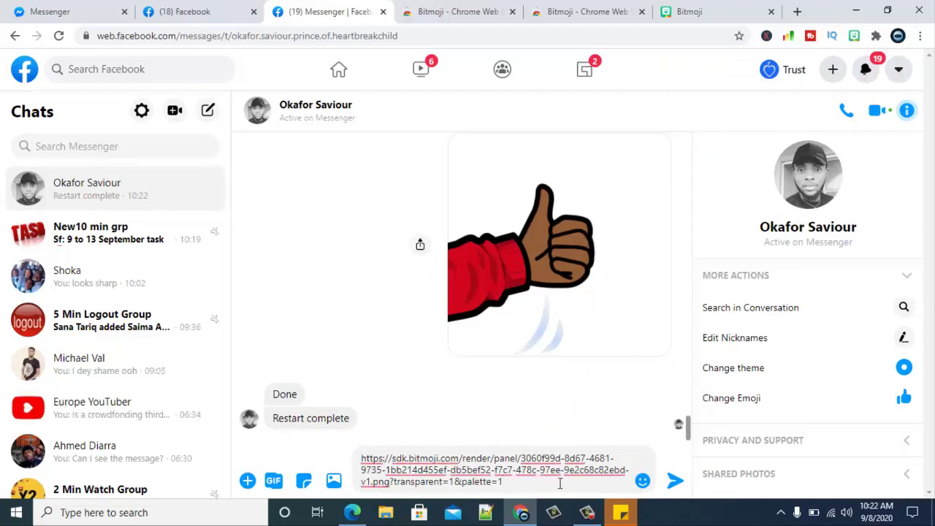
key("shift+Return")
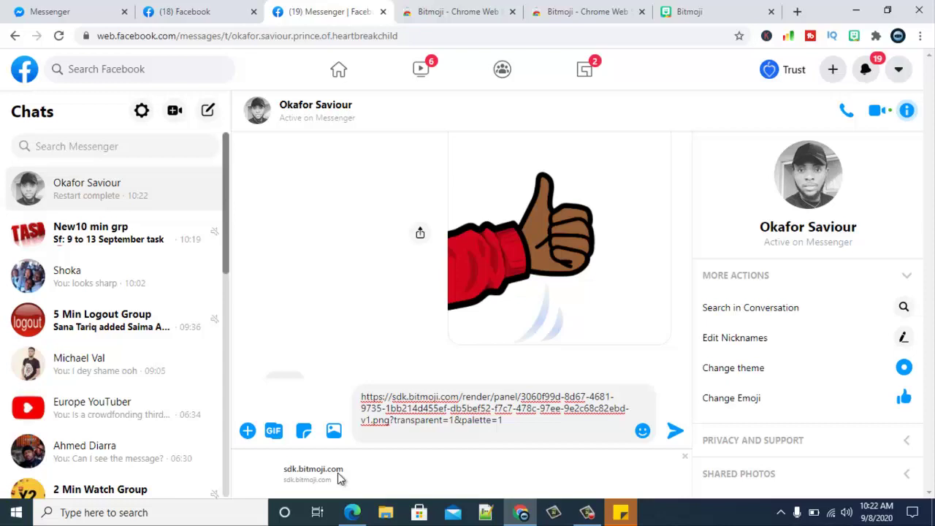
left_click_drag(503, 422, 358, 405)
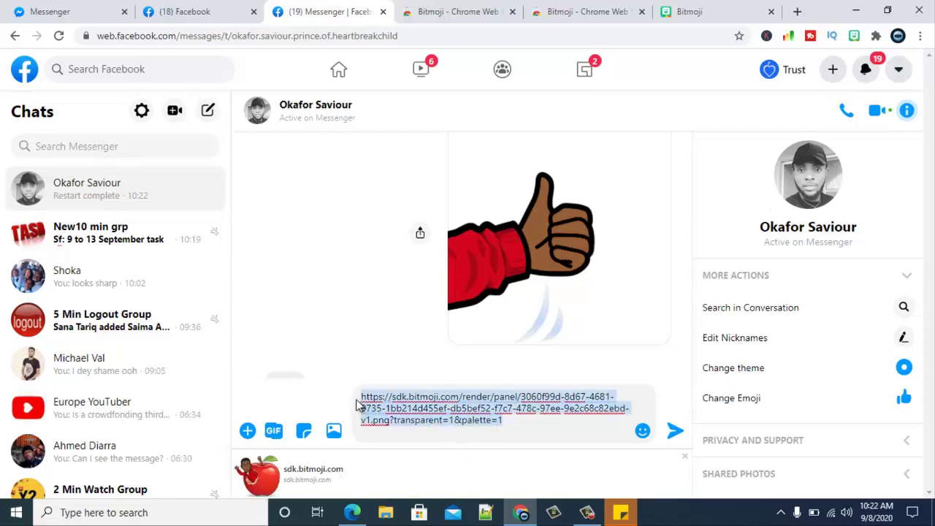
left_click(383, 400)
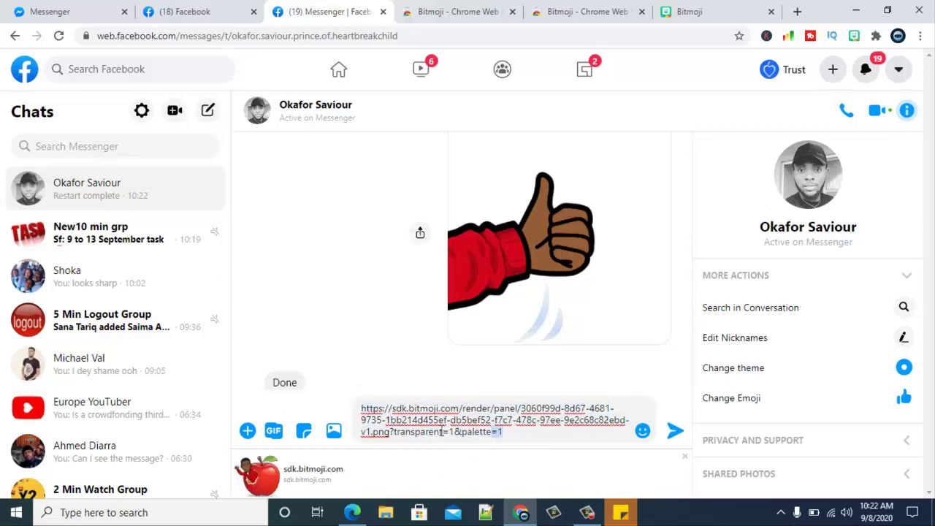
left_click_drag(442, 431, 360, 409)
key("BackSpace")
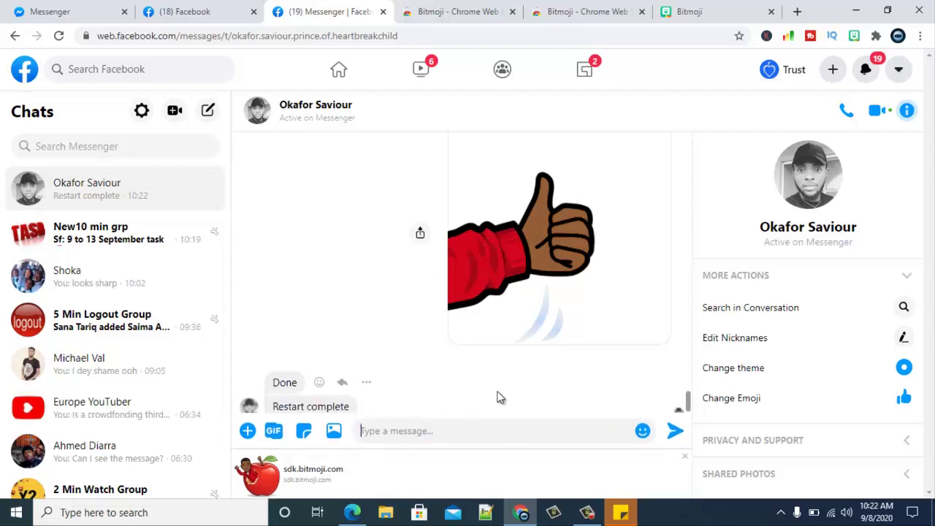
left_click(677, 431)
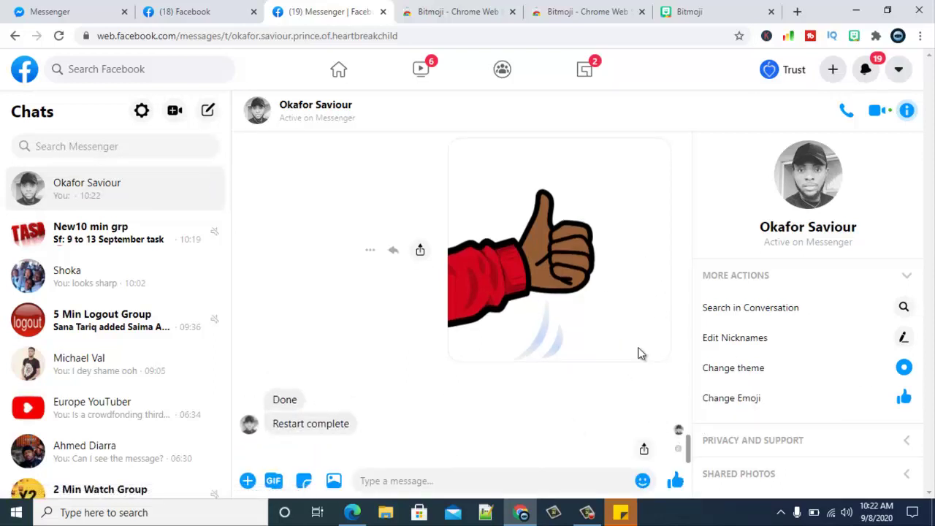
scroll(665, 453, "down", 3)
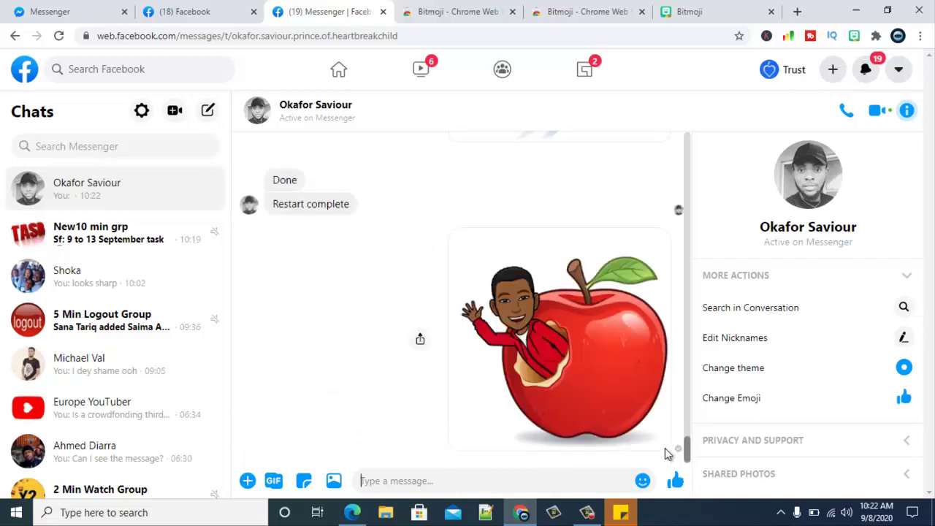
- Load Gmail in the Chrome Web Store tab
left_click(706, 12)
left_click(623, 11)
left_click(500, 41)
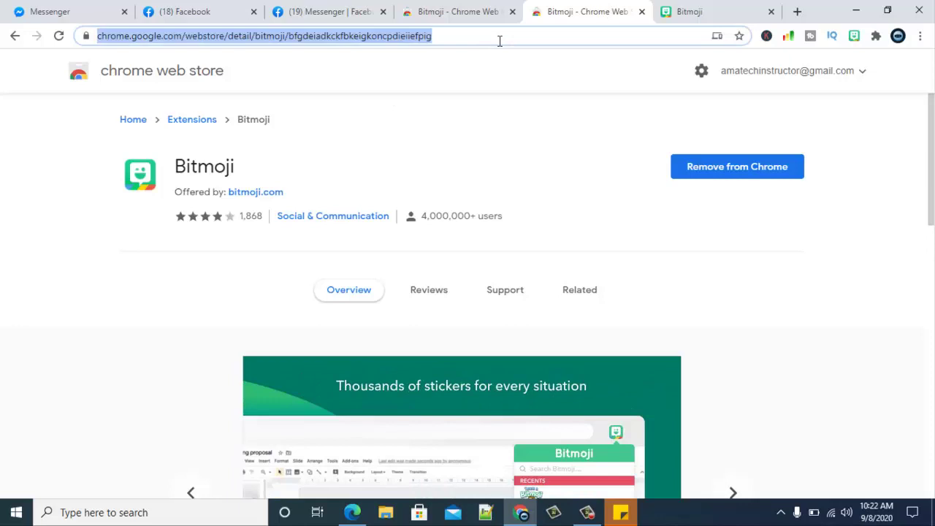
type("gmail")
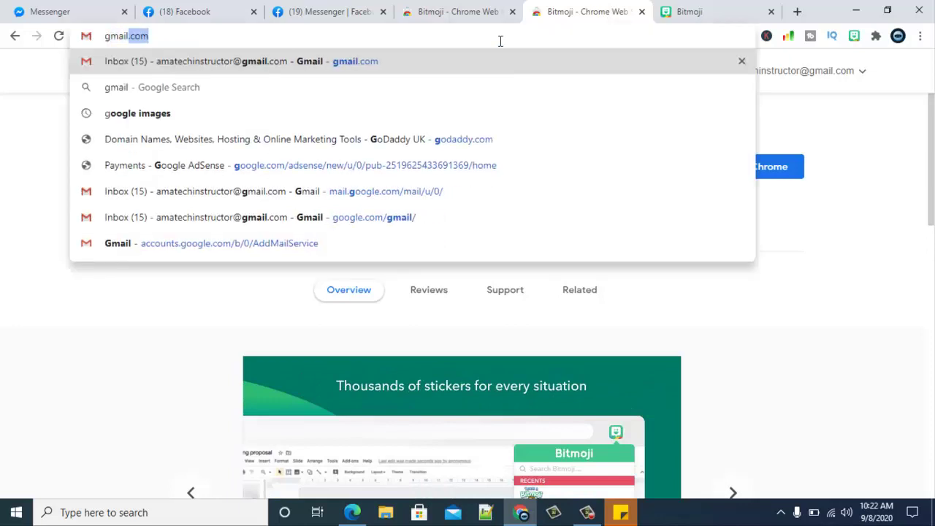
key("Return")
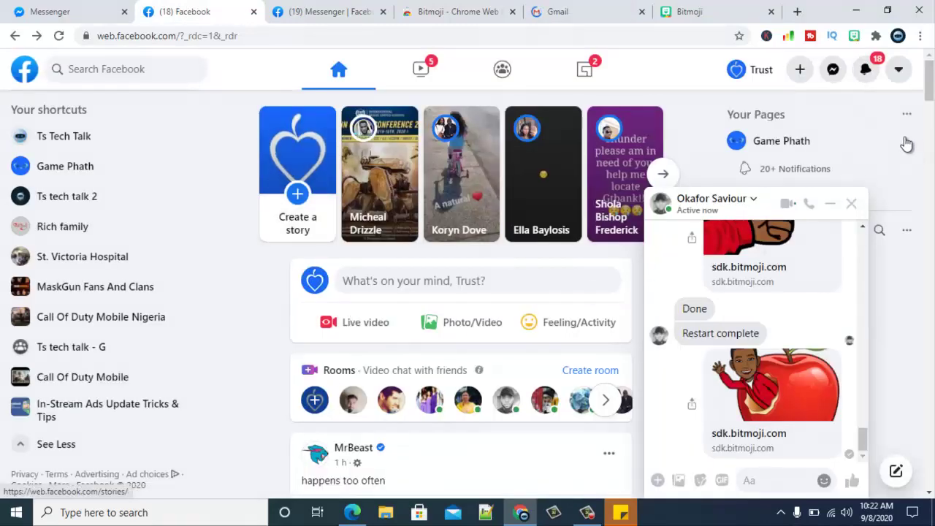
- Close the chat window on Facebook and scroll the news feed down to the Memes post
left_click(849, 203)
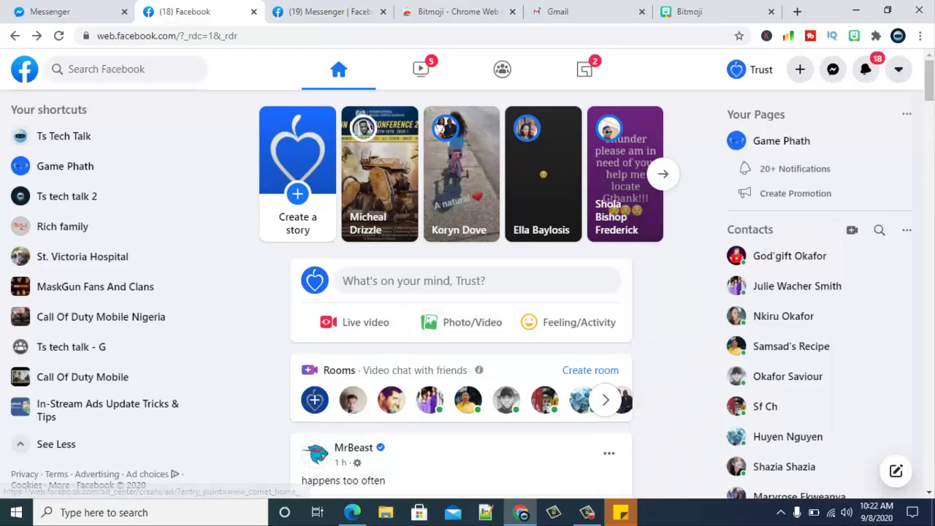
scroll(931, 135, "down", 5)
scroll(338, 301, "down", 5)
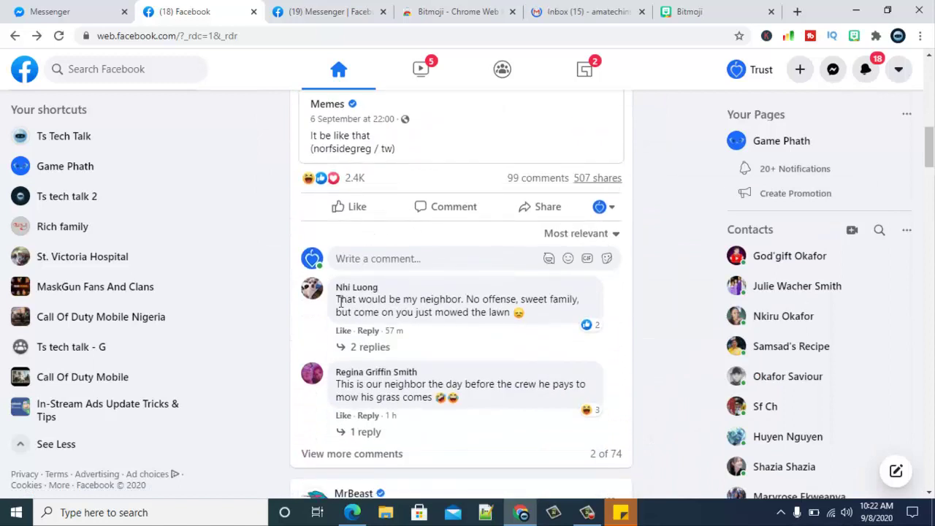
- Post a comment on the Memes post containing a Bitmoji sticker from another category
left_click(374, 257)
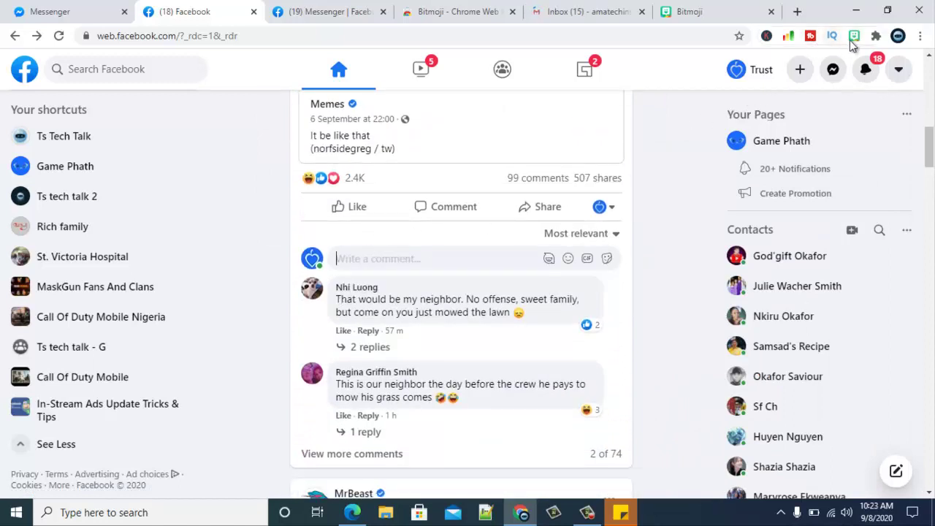
left_click(854, 35)
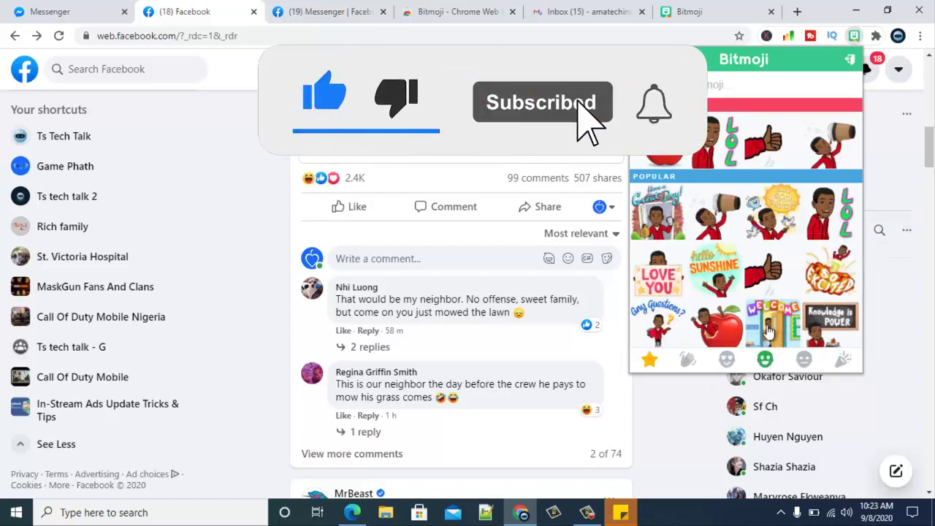
left_click(765, 358)
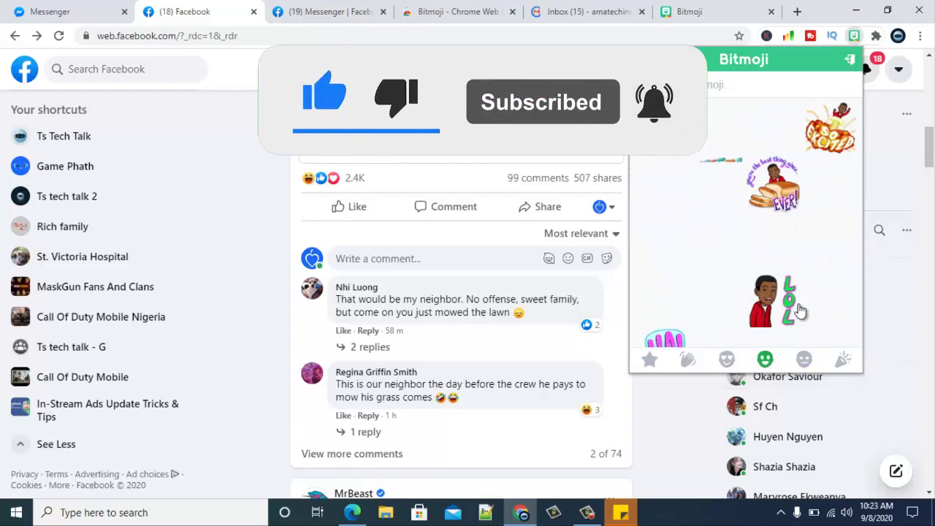
left_click_drag(811, 159, 437, 261)
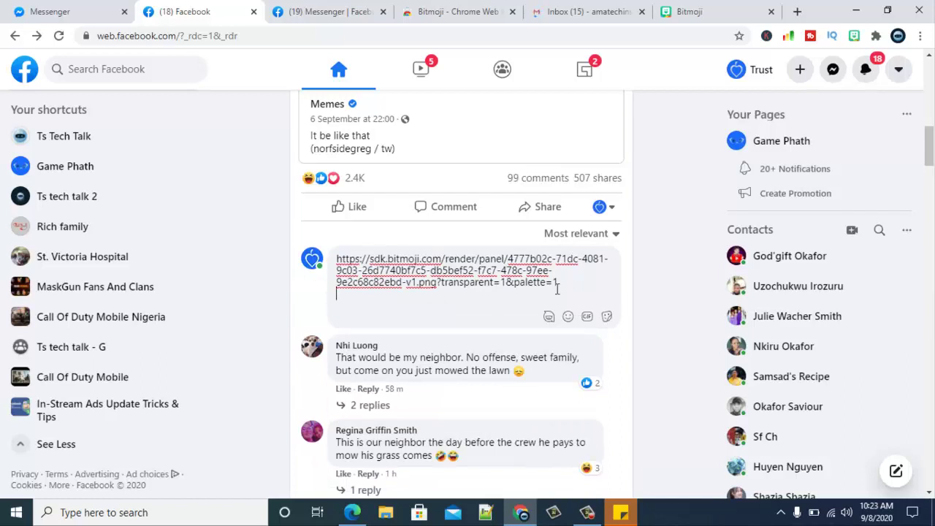
key("shift+Return")
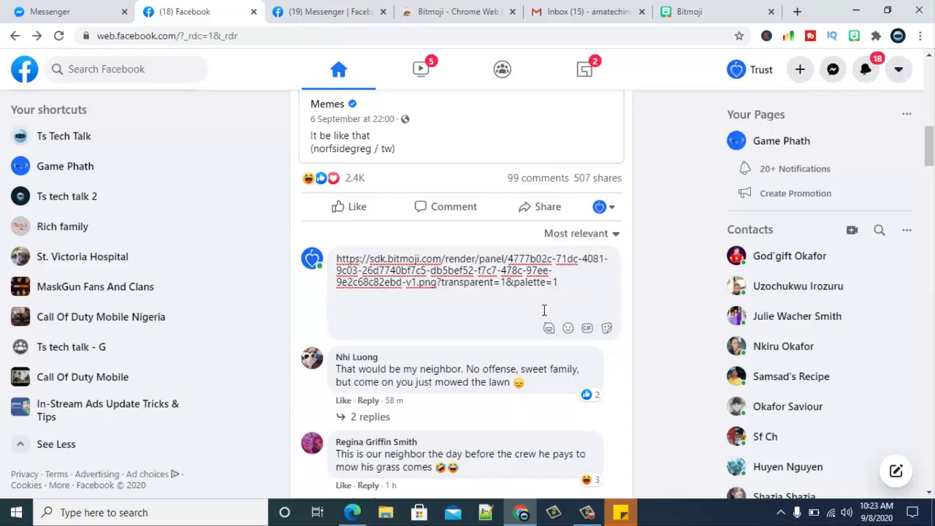
key("Return")
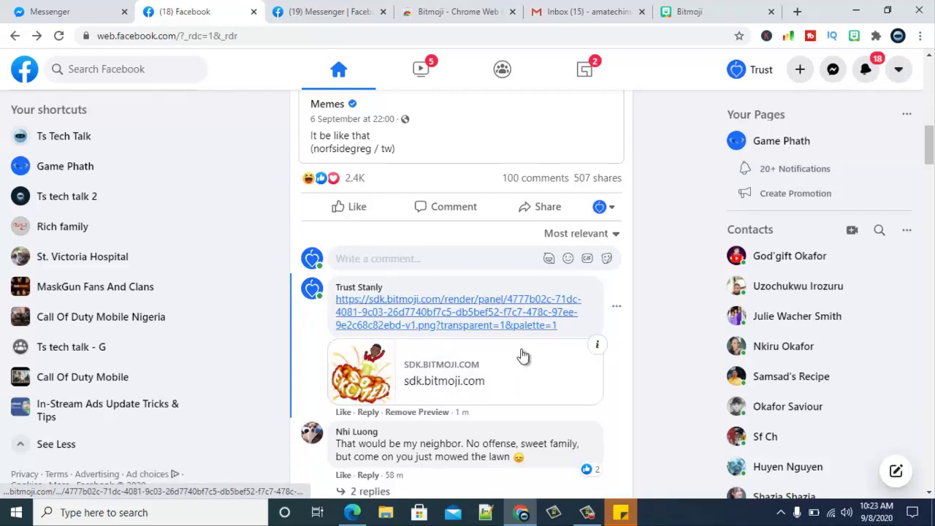
- Open the posted comment for editing and close the editor so it's marked Edited
left_click(618, 311)
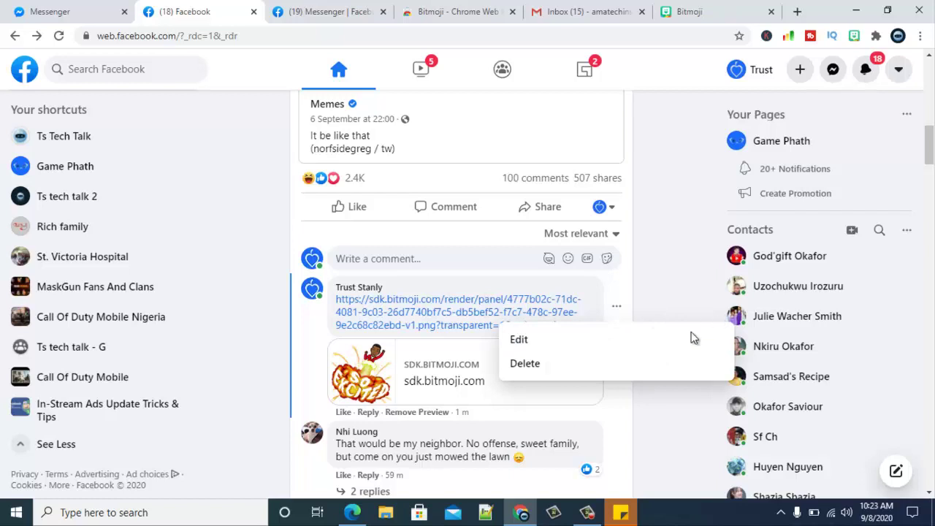
left_click(544, 341)
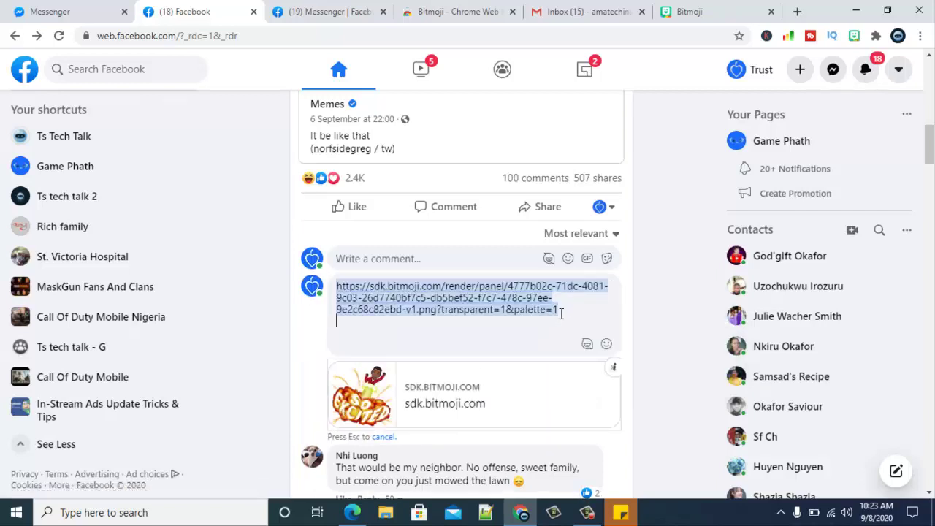
key("Escape")
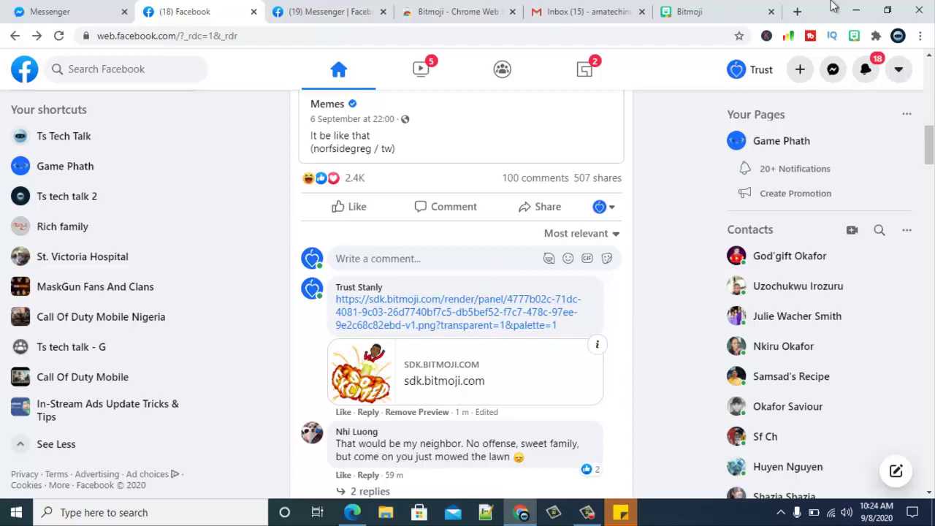
- In the Gmail tab, dismiss the Bitmoji-ready notice and open a blank New Message window
left_click(601, 13)
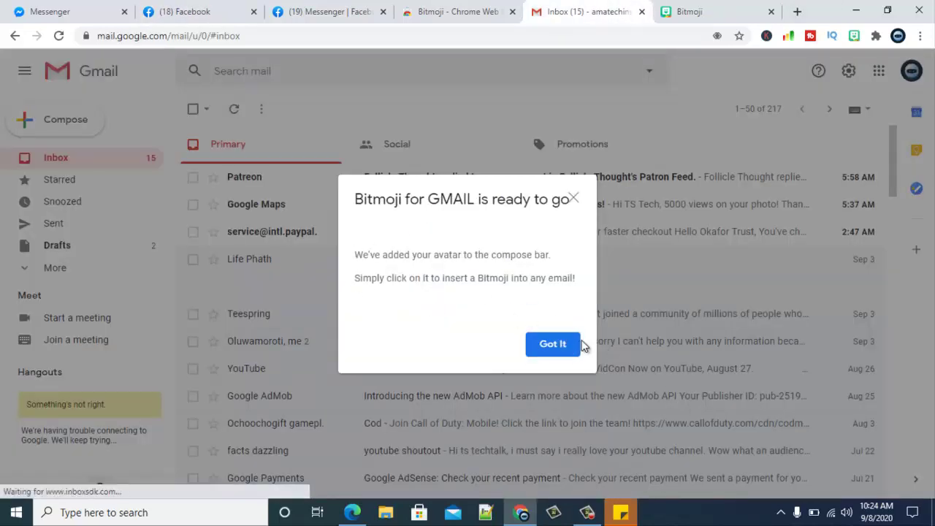
left_click(553, 344)
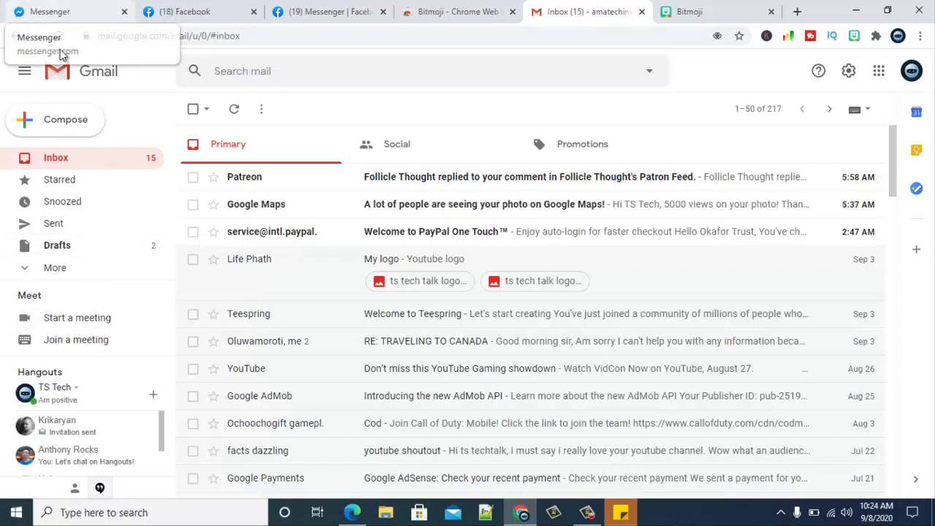
left_click(64, 128)
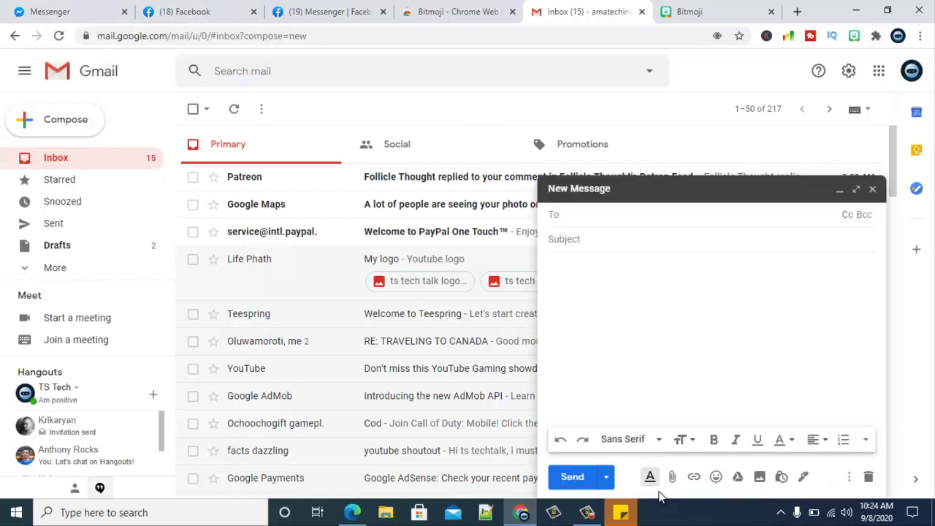
- Insert the Knowledge is Power Bitmoji sticker into the email body and type 'hello' after it
left_click(626, 478)
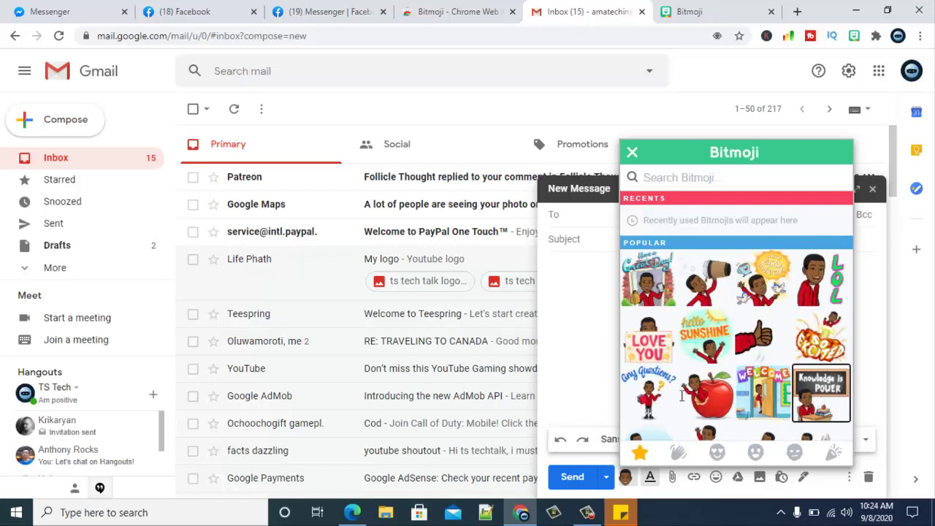
left_click(816, 399)
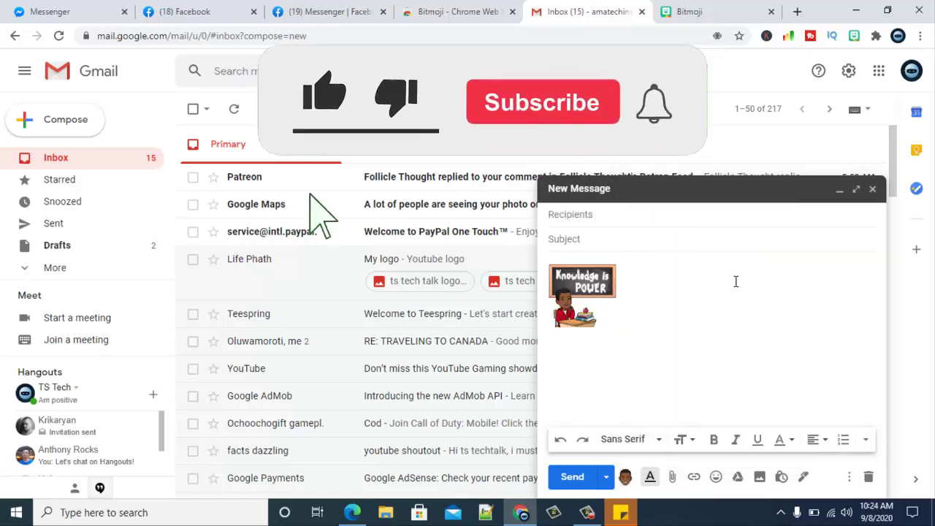
type("hello")
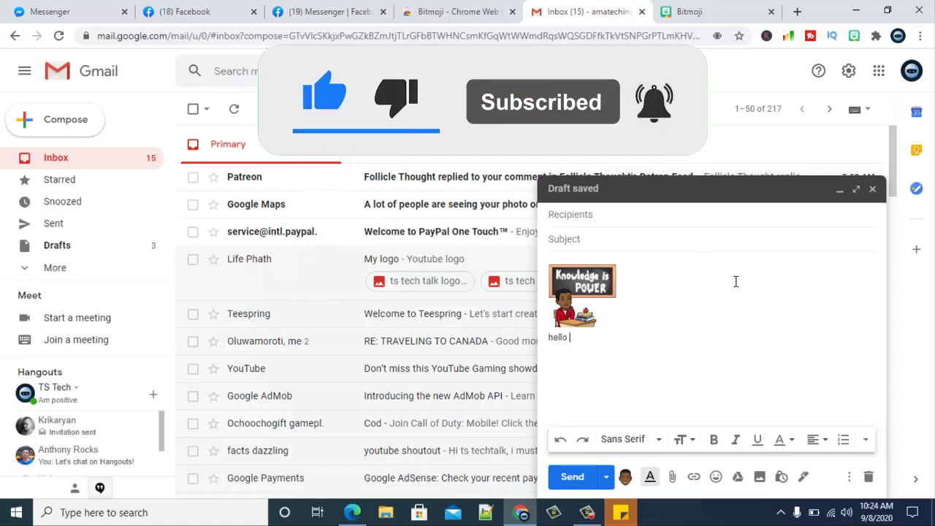
left_click(626, 476)
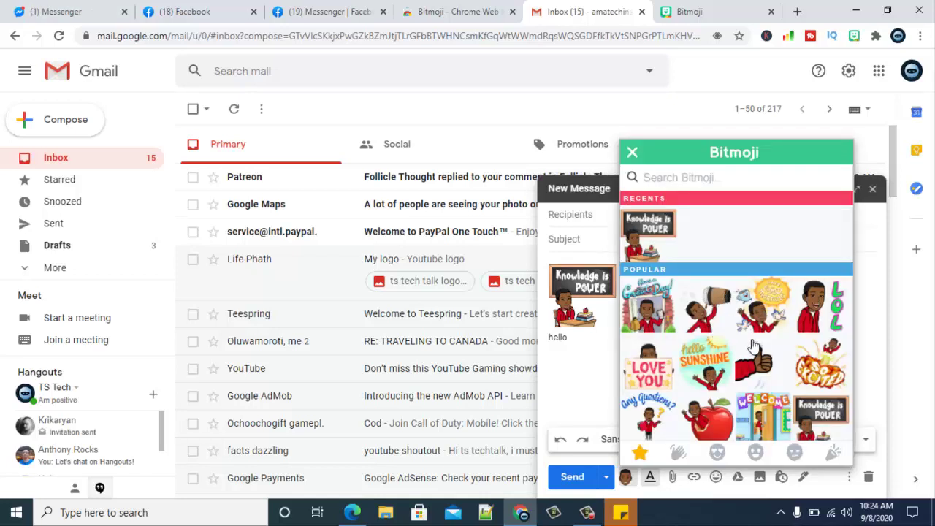
- Add the lounge-chair sticker from the green-face Bitmoji category to the draft after 'hello'
left_click(756, 453)
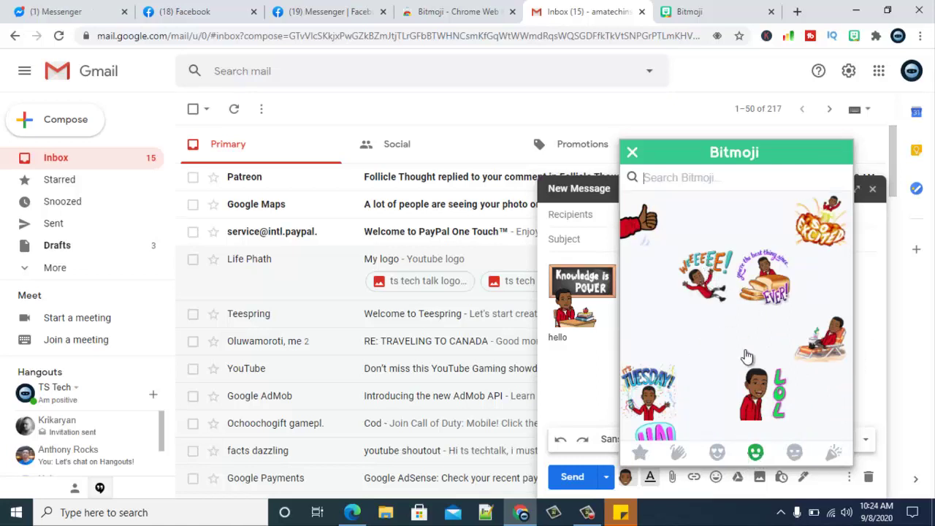
left_click(827, 341)
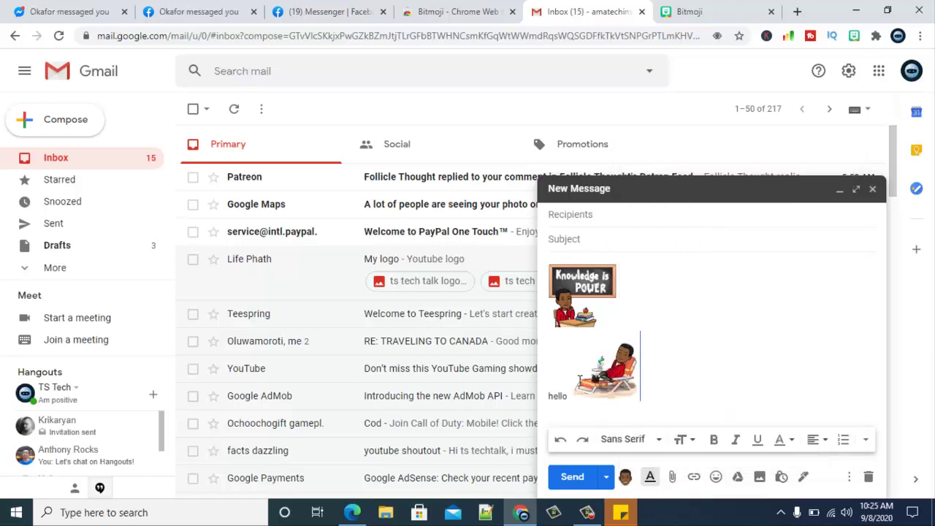
left_click(572, 387)
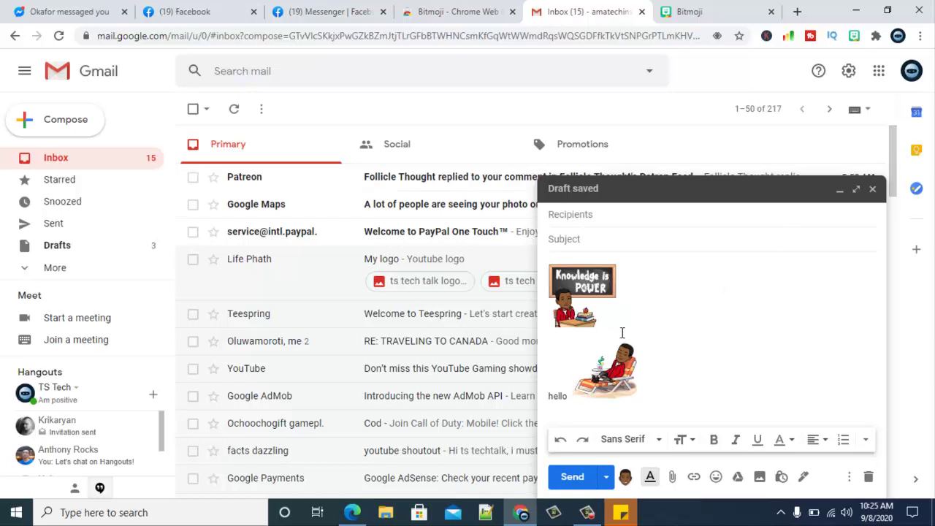
- Remove the Knowledge is Power sticker image from the draft, keeping the deck-chair Bitmoji and 'hello'
left_click(585, 292)
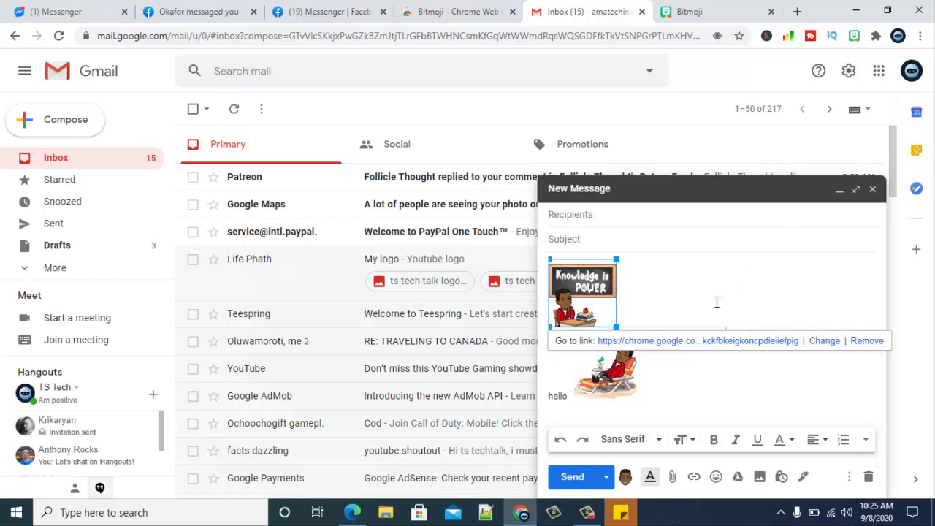
left_click(867, 340)
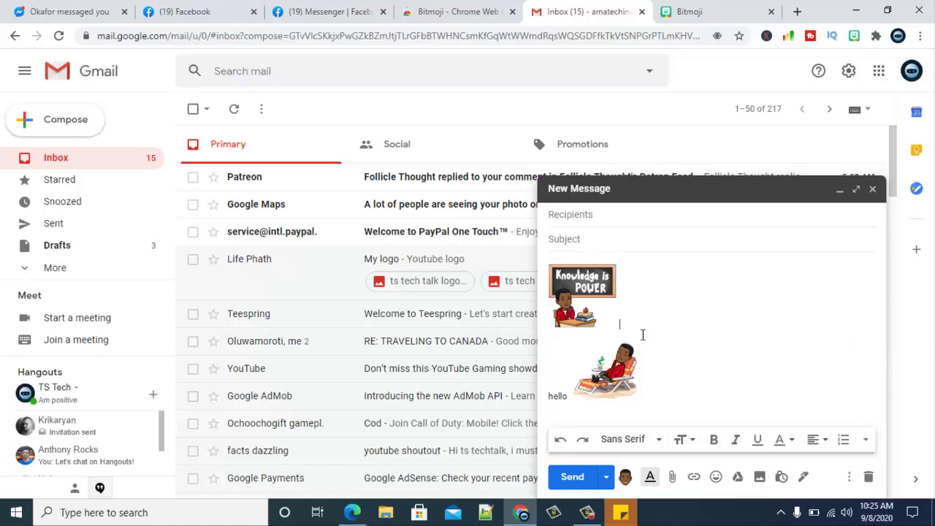
left_click(620, 323)
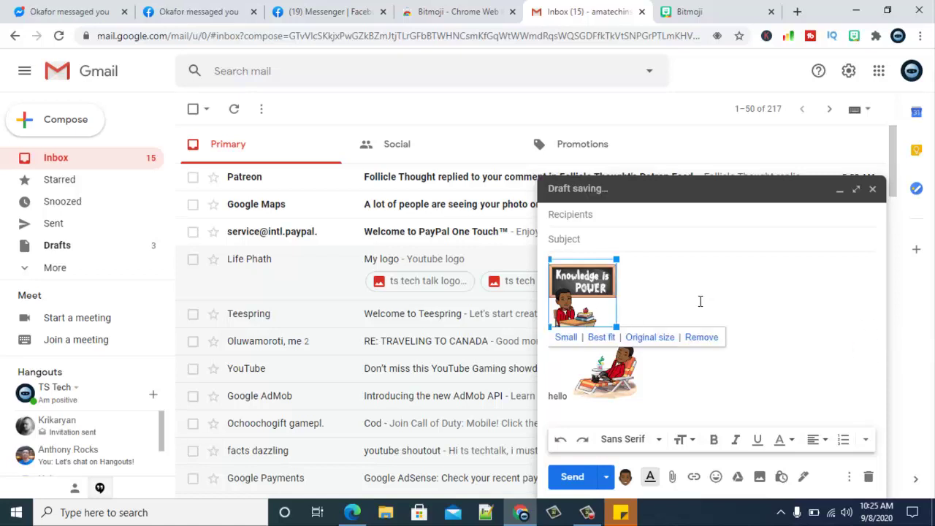
left_click(675, 303)
left_click(599, 294)
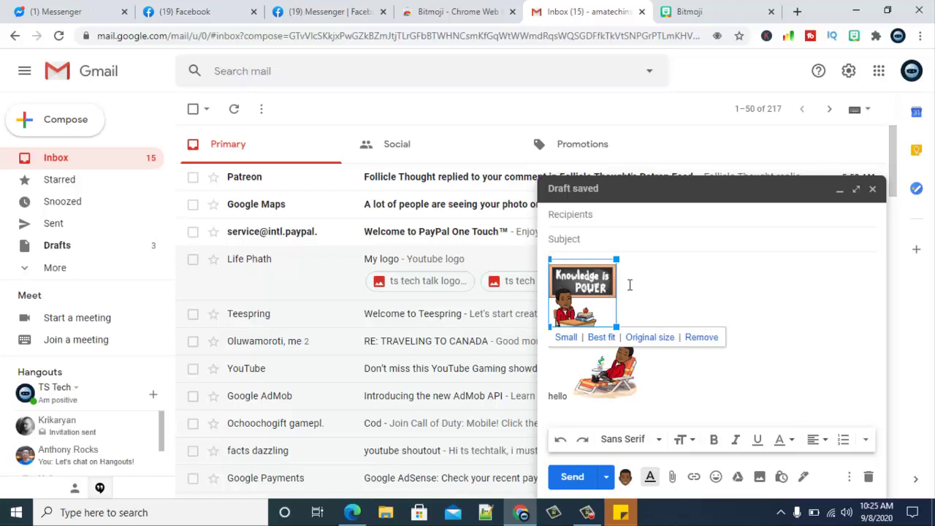
left_click(709, 337)
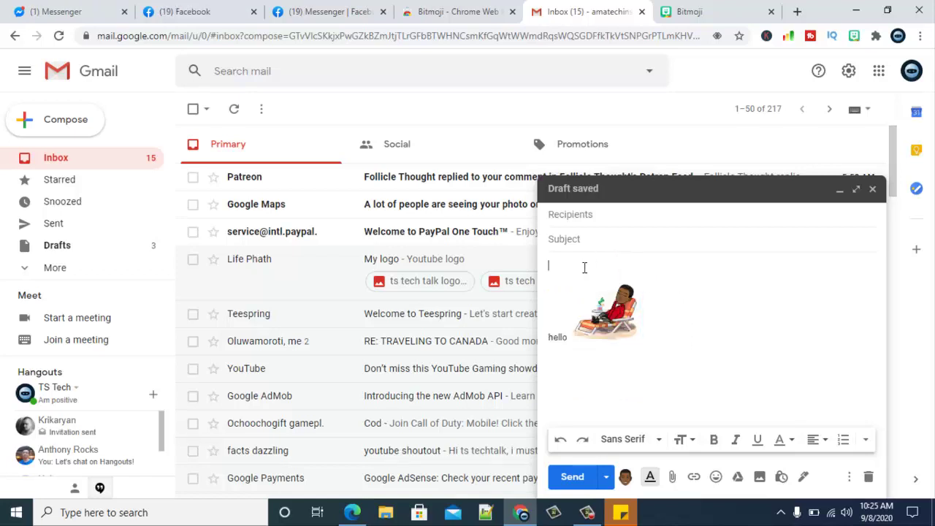
left_click(602, 218)
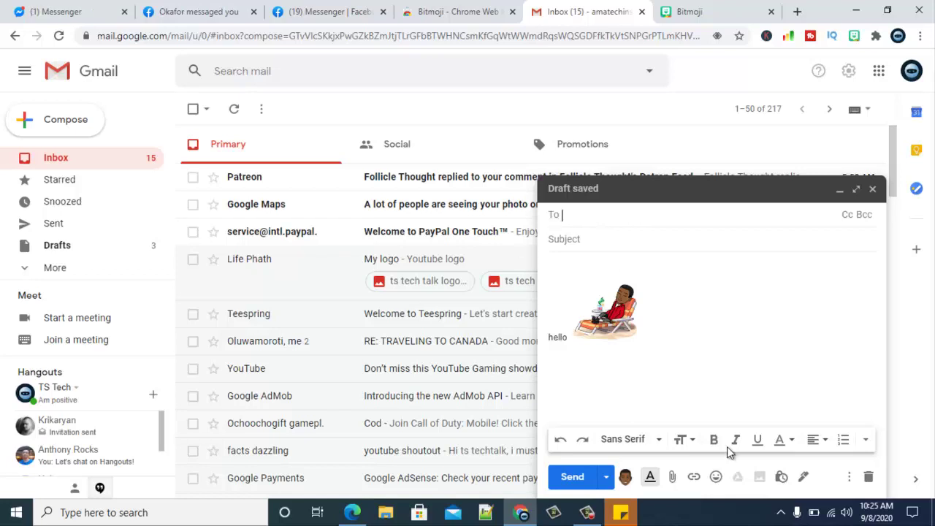
- Save and close the New Message draft to return to the inbox
left_click(872, 192)
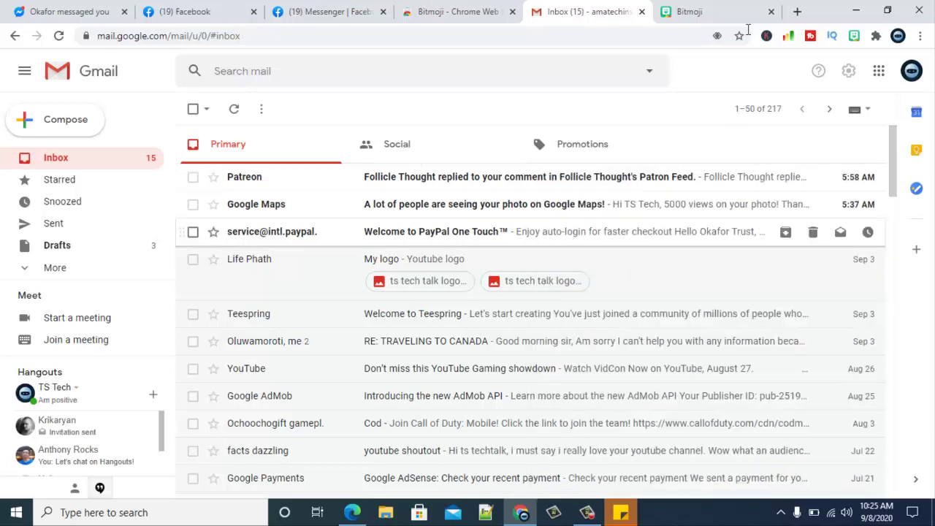